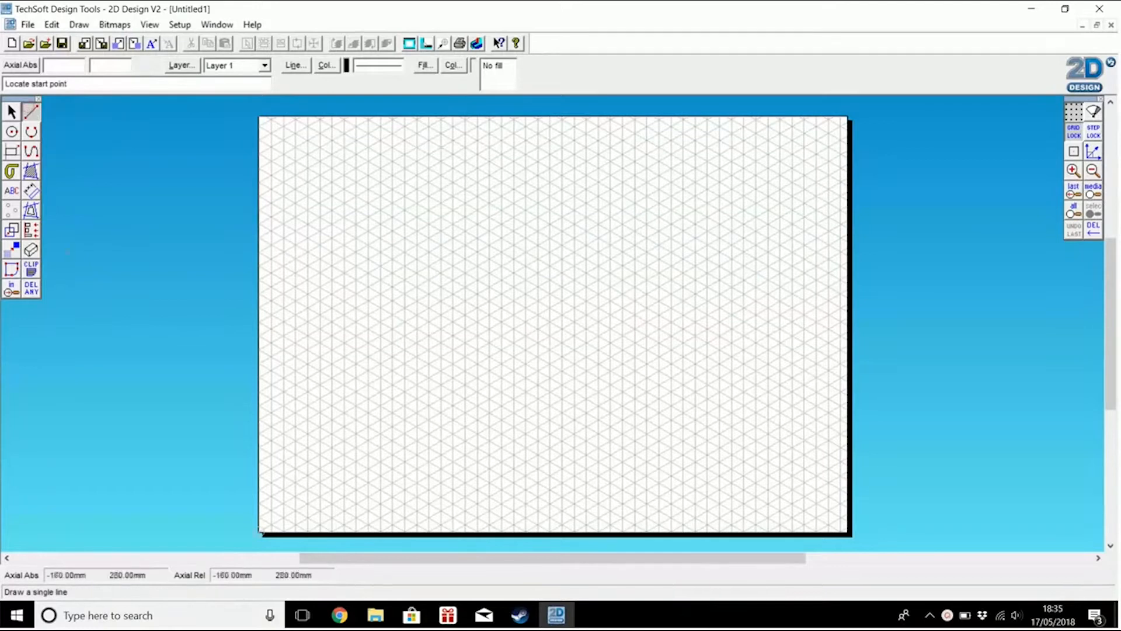
Step: Draw the cube's two bottom front edges and its central vertical edge from a shared corner on the isometric grid, each 40 mm long
{"action": "left_click", "coordinate": [368, 440]}
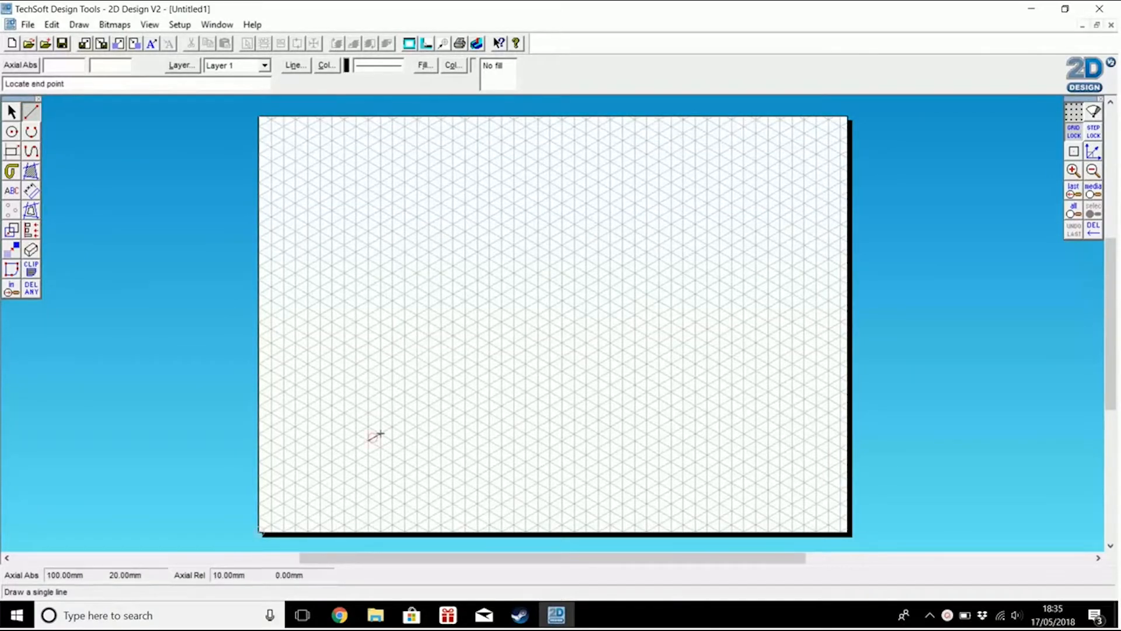
{"action": "left_click", "coordinate": [417, 412]}
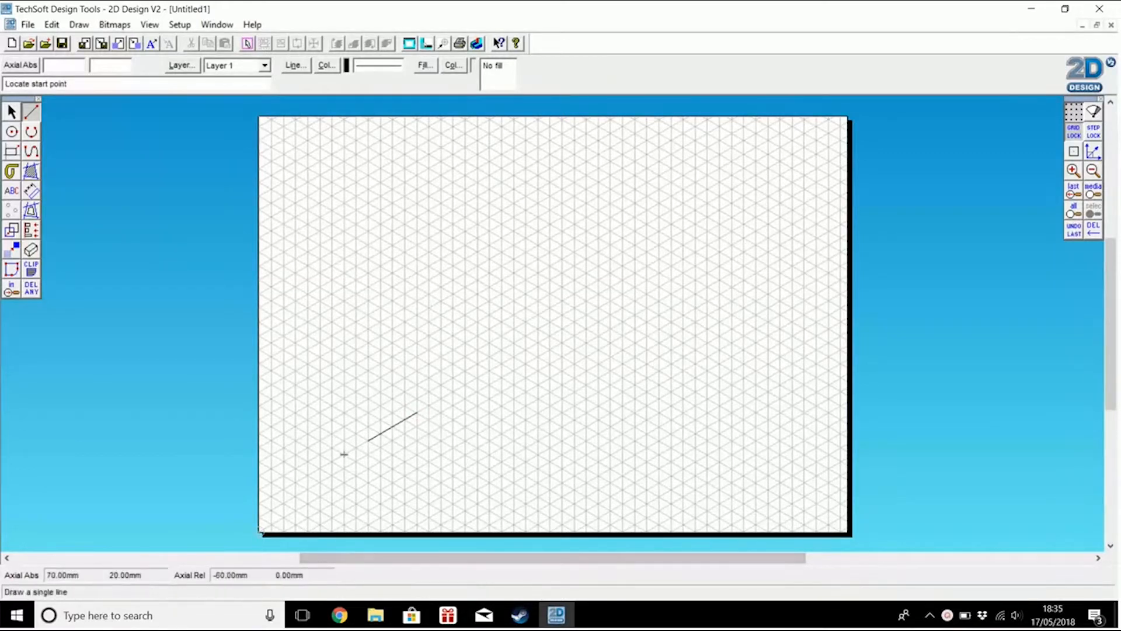
{"action": "left_click", "coordinate": [368, 440]}
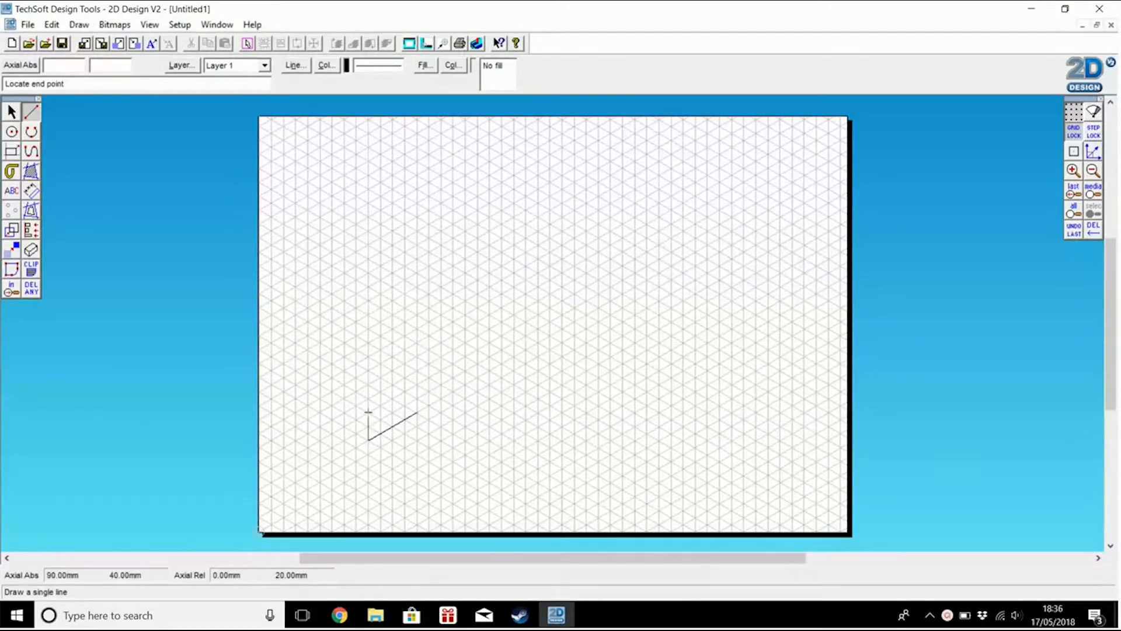
{"action": "left_click", "coordinate": [368, 383]}
{"action": "left_click", "coordinate": [367, 441]}
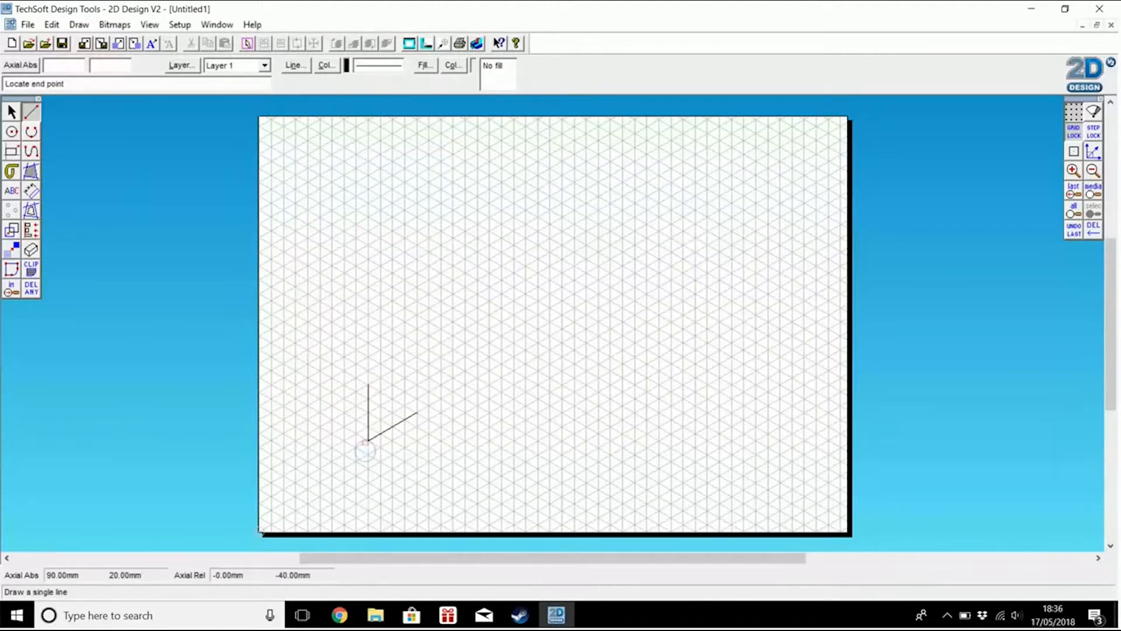
{"action": "left_click", "coordinate": [320, 412]}
Step: Draw the cube's two outer vertical edges 40 mm high and the upper edge of its right face
{"action": "left_click", "coordinate": [320, 354]}
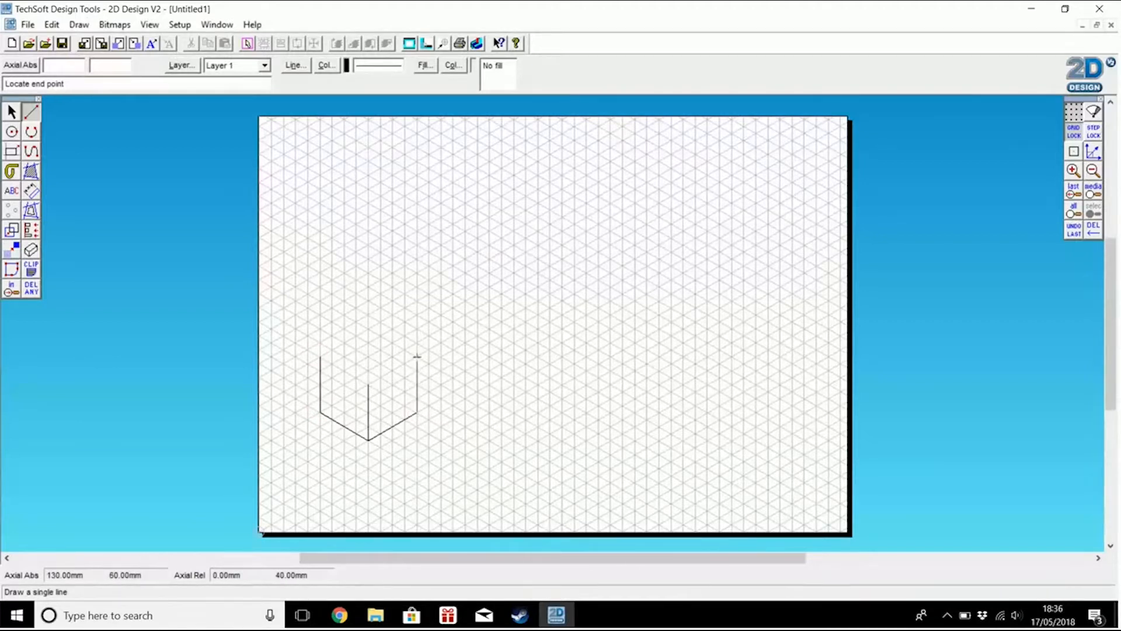
{"action": "left_click", "coordinate": [417, 356]}
{"action": "left_click", "coordinate": [368, 384]}
{"action": "left_click", "coordinate": [417, 358]}
{"action": "left_click", "coordinate": [368, 384]}
{"action": "left_click", "coordinate": [309, 362]}
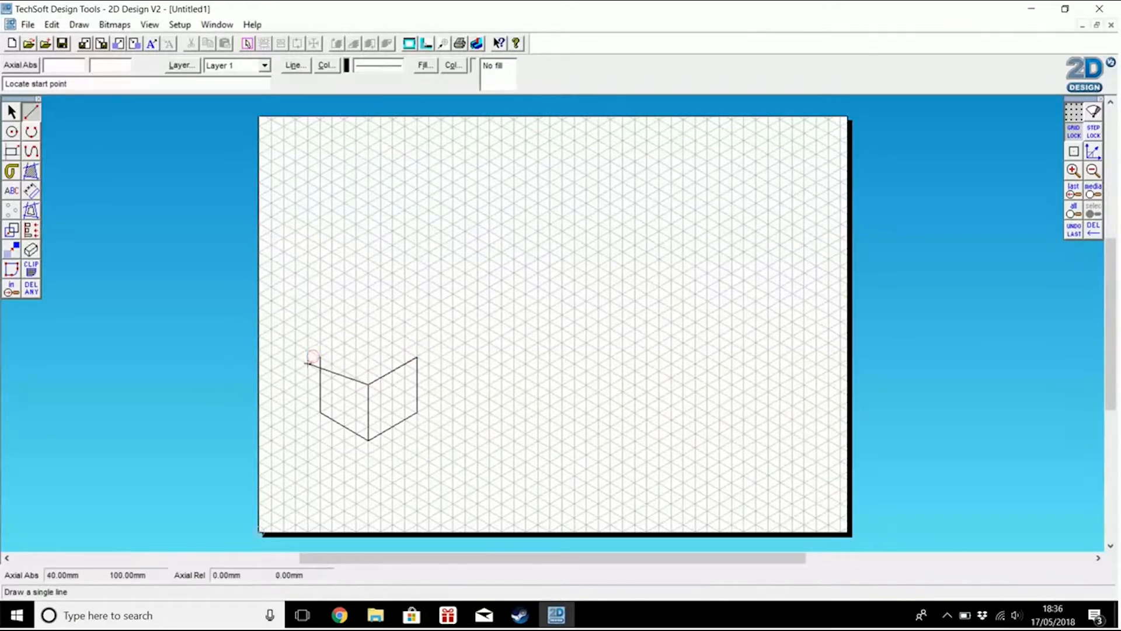
{"action": "left_click", "coordinate": [32, 289]}
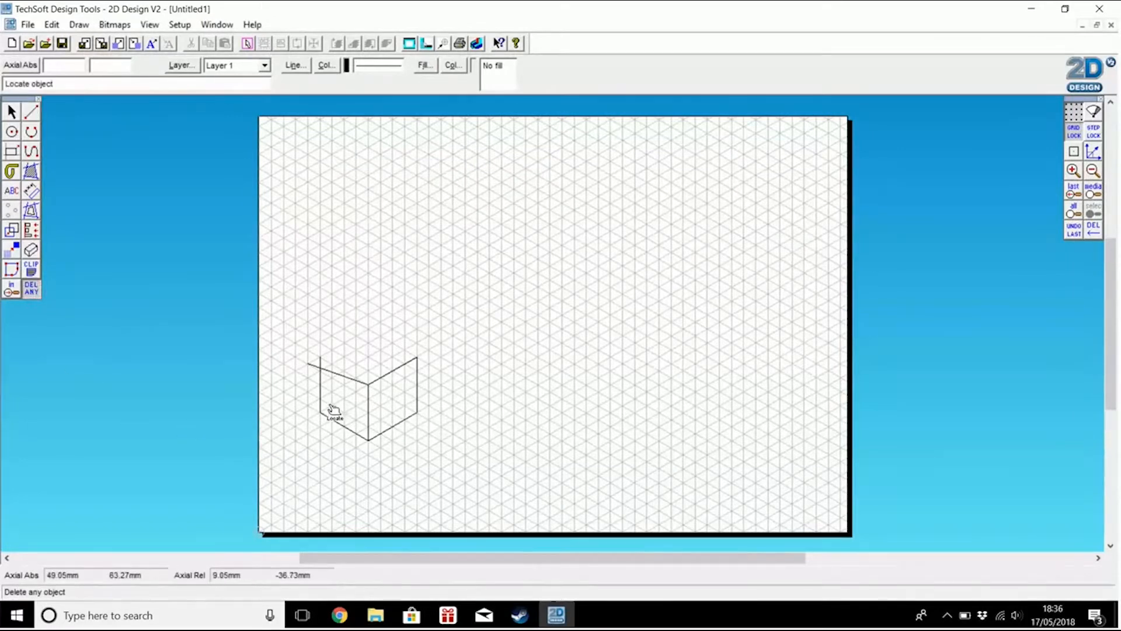
{"action": "left_click", "coordinate": [349, 377]}
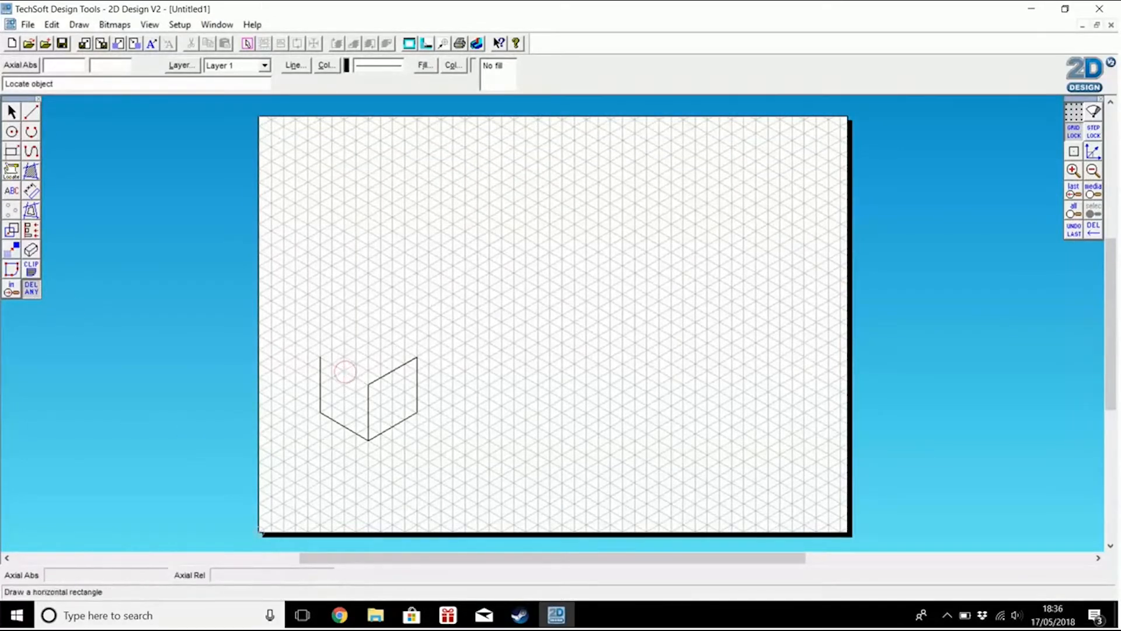
Step: Draw the remaining three top-face edges with the rear two crossing, and trim the line parts that overshoot the rear corner
{"action": "left_click", "coordinate": [31, 112]}
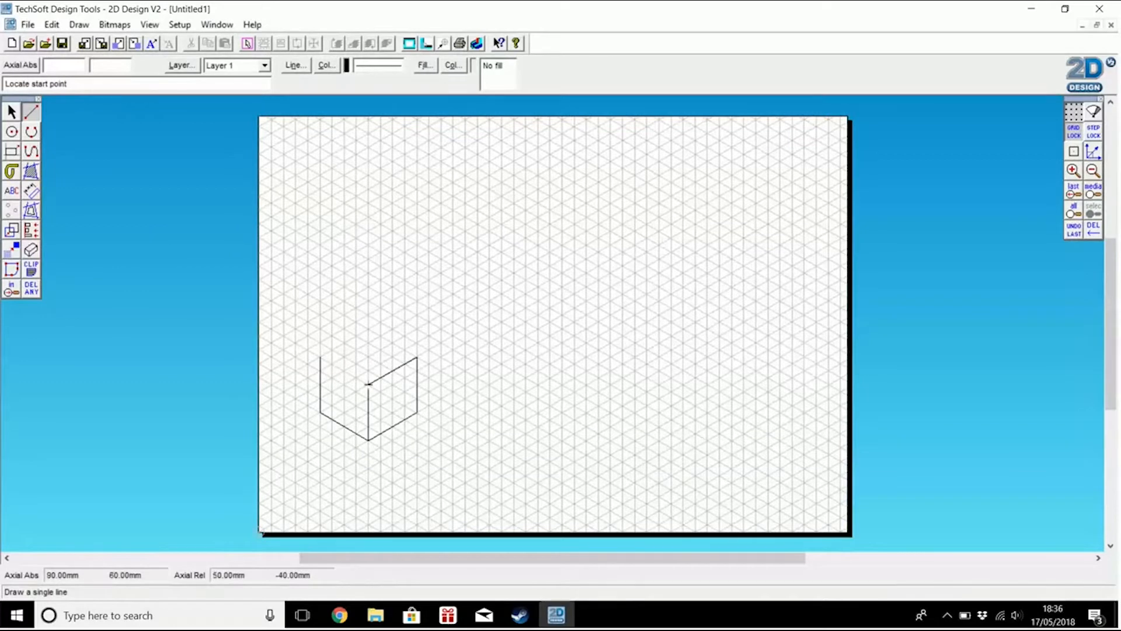
{"action": "left_click", "coordinate": [320, 357]}
{"action": "left_click", "coordinate": [320, 357]}
{"action": "left_click", "coordinate": [420, 296]}
{"action": "left_click", "coordinate": [417, 358]}
{"action": "left_click", "coordinate": [322, 298]}
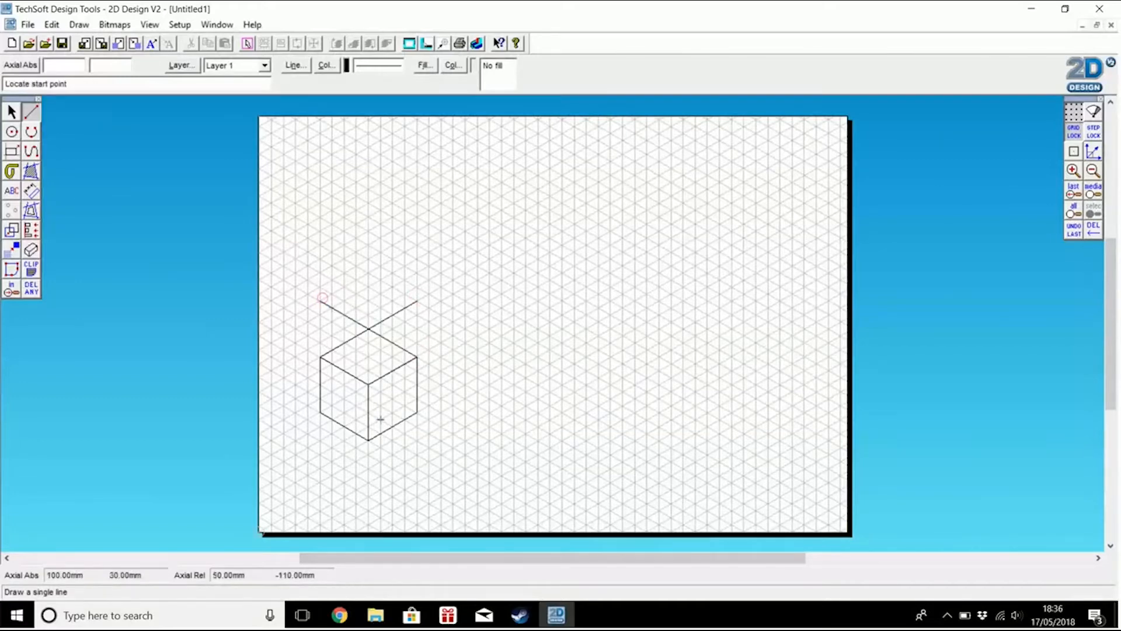
{"action": "left_click_drag", "start_coordinate": [31, 287], "coordinate": [71, 295]}
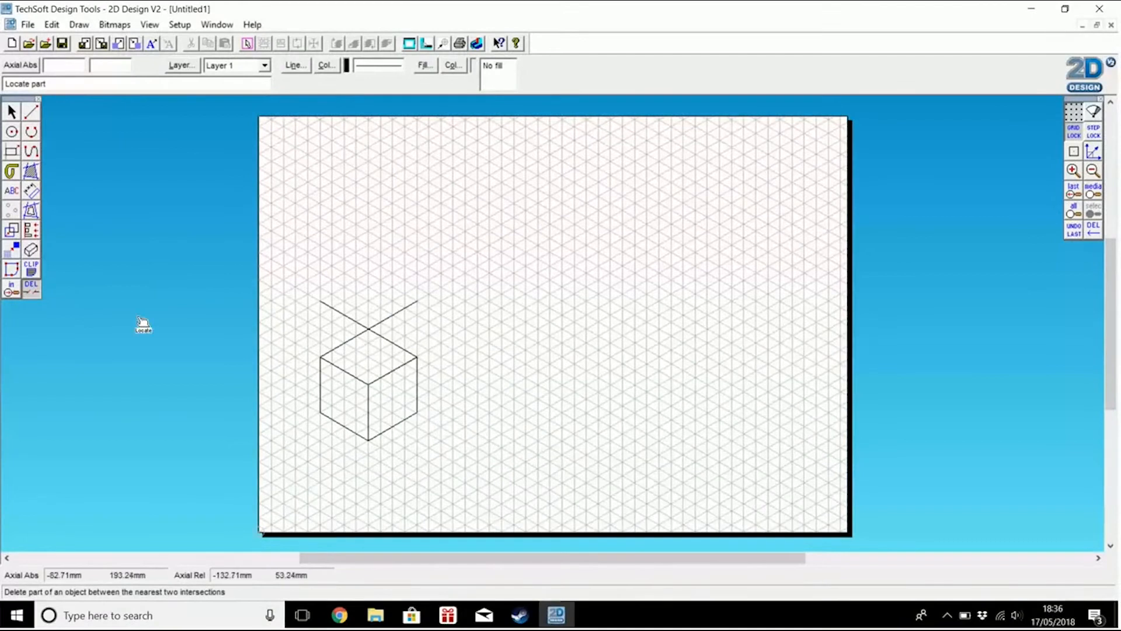
{"action": "left_click", "coordinate": [400, 313]}
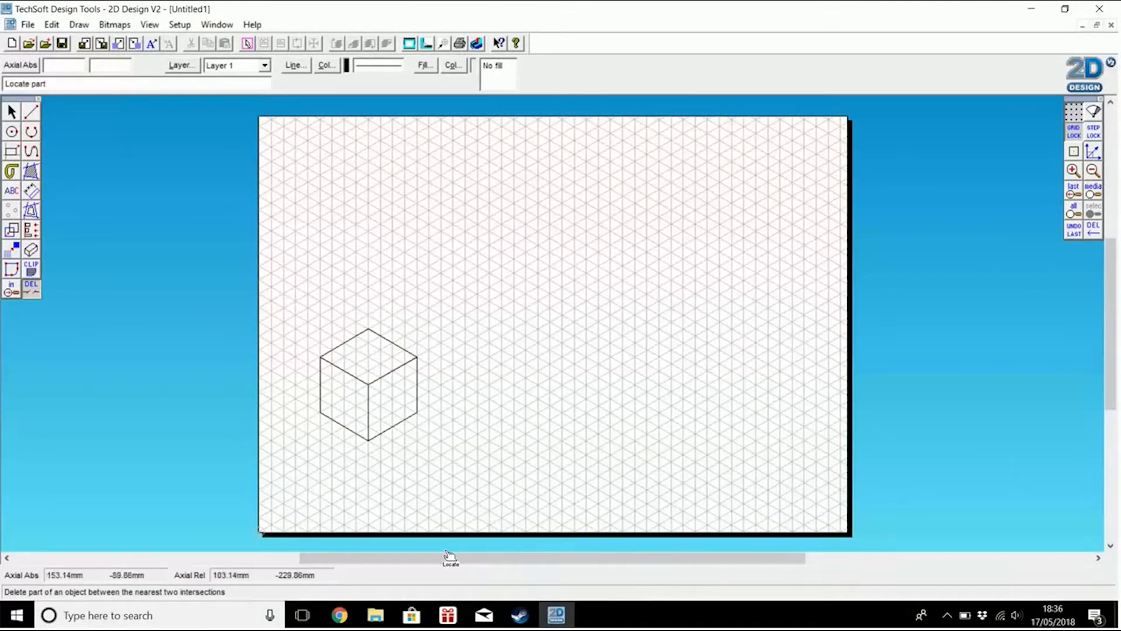
Step: Select the whole cube, make a copy of it, and place the copy beside the original
{"action": "left_click", "coordinate": [11, 111]}
{"action": "left_click_drag", "start_coordinate": [480, 297], "coordinate": [257, 517]}
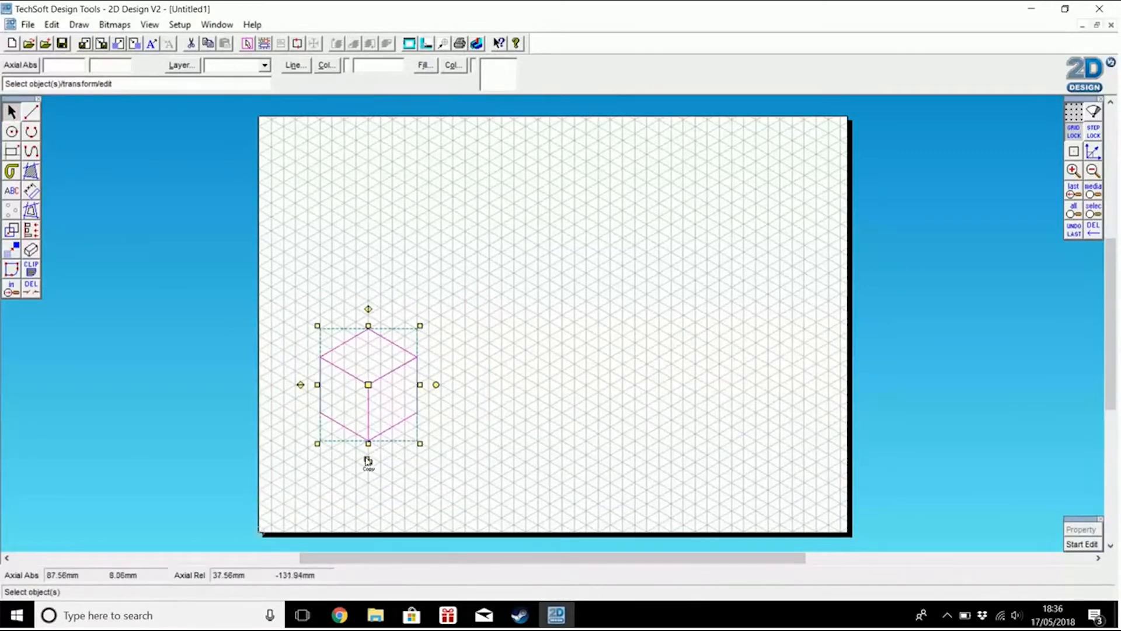
{"action": "left_click_drag", "start_coordinate": [368, 461], "coordinate": [382, 474]}
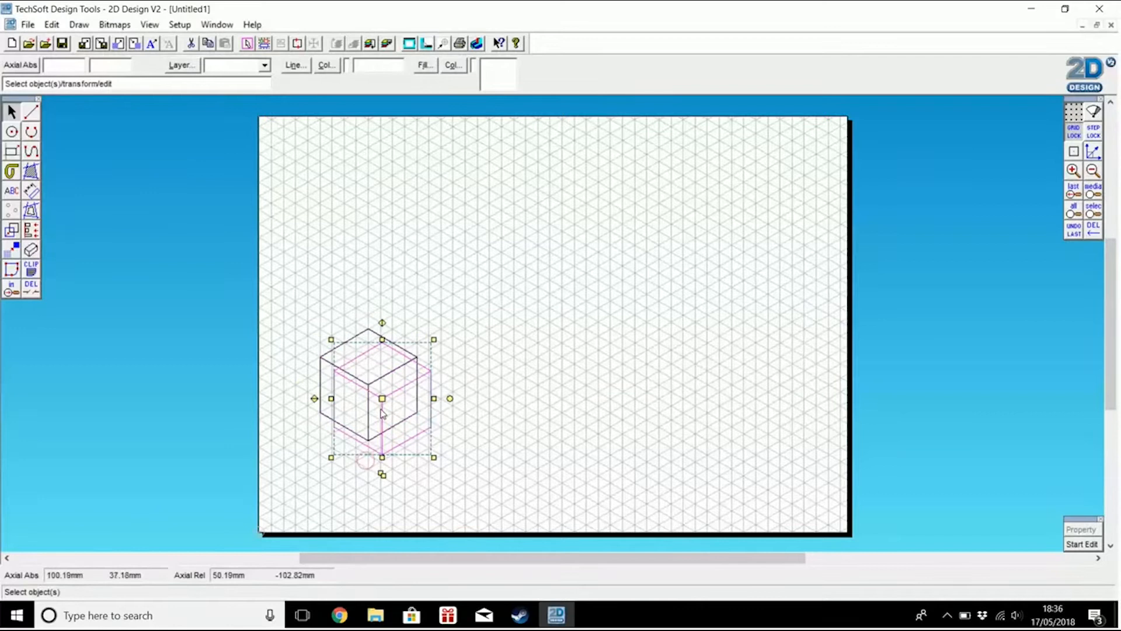
{"action": "left_click_drag", "start_coordinate": [381, 397], "coordinate": [400, 398]}
{"action": "left_click_drag", "start_coordinate": [491, 380], "coordinate": [490, 379]}
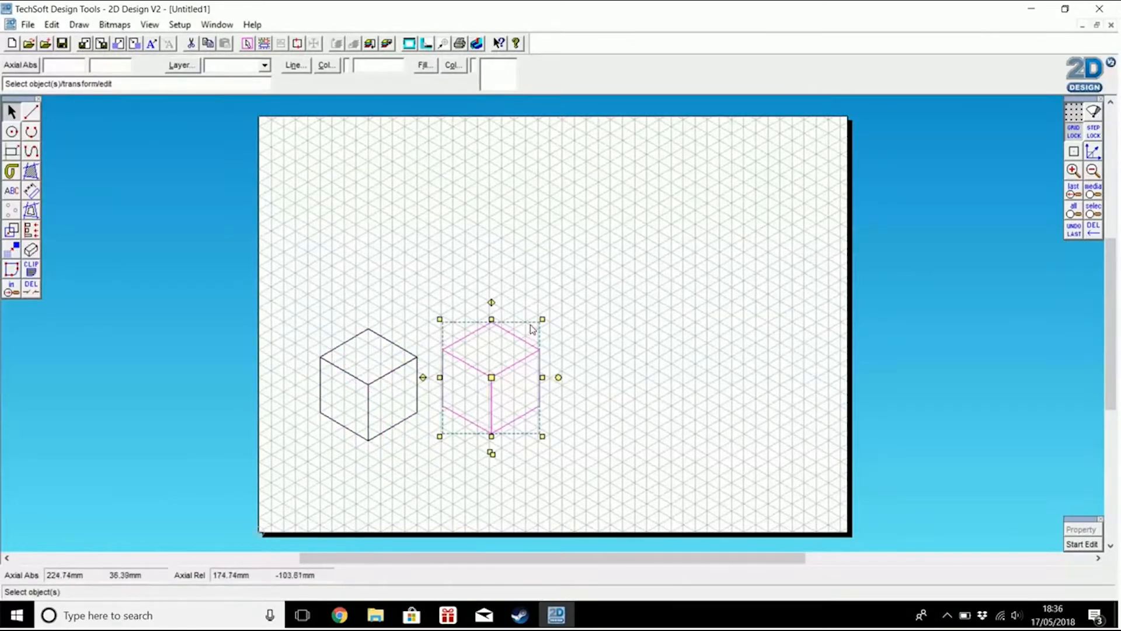
Step: Enlarge the copied cube, shrink it slightly below the original's size, and move it above the original
{"action": "left_click_drag", "start_coordinate": [542, 318], "coordinate": [607, 274]}
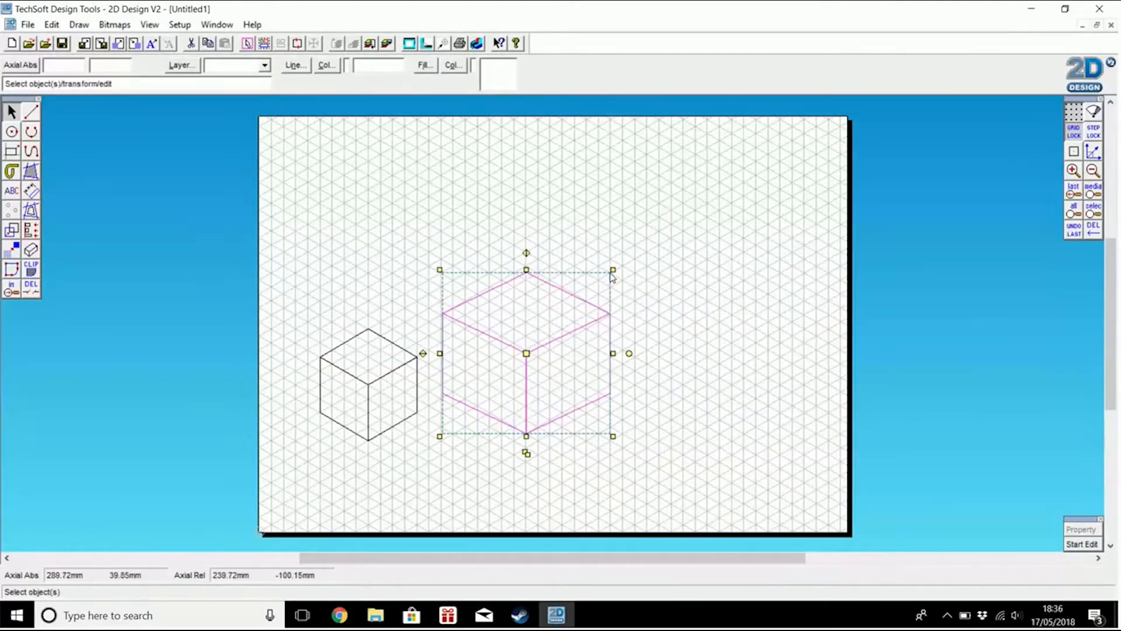
{"action": "left_click_drag", "start_coordinate": [613, 267], "coordinate": [540, 345]}
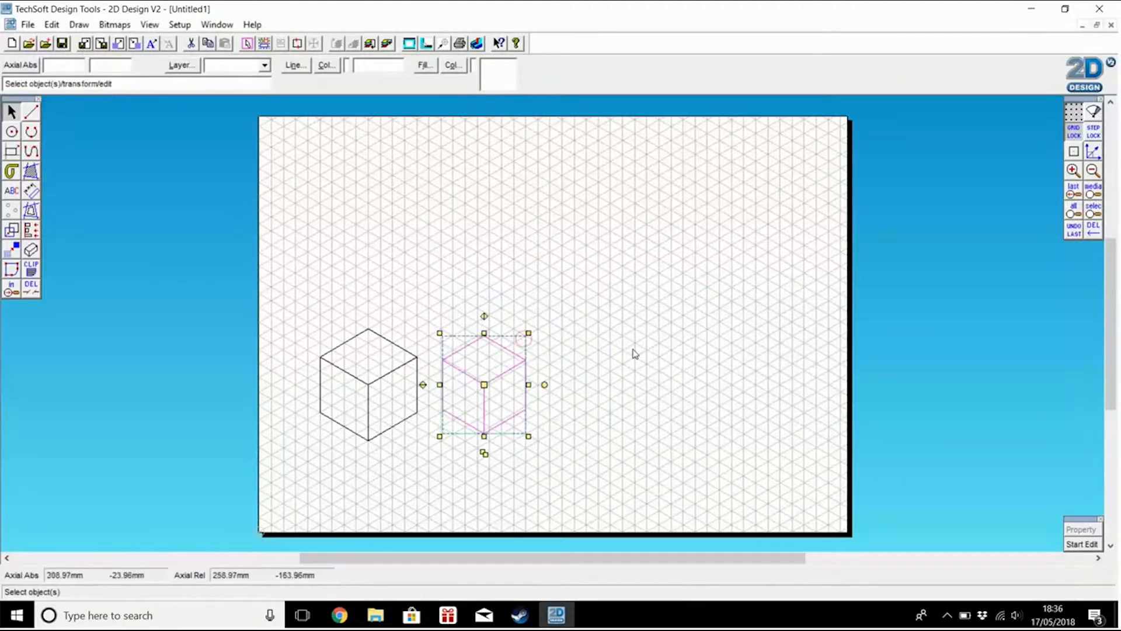
{"action": "left_click", "coordinate": [488, 387]}
{"action": "left_click_drag", "start_coordinate": [571, 305], "coordinate": [442, 440]}
{"action": "left_click_drag", "start_coordinate": [484, 387], "coordinate": [350, 255]}
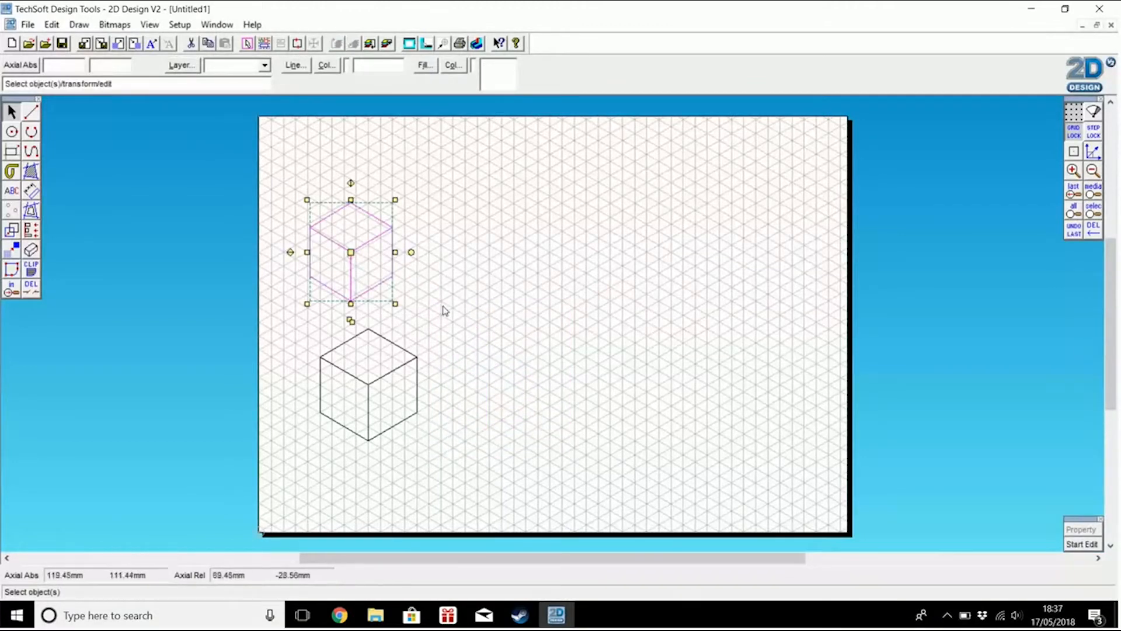
{"action": "left_click", "coordinate": [581, 348]}
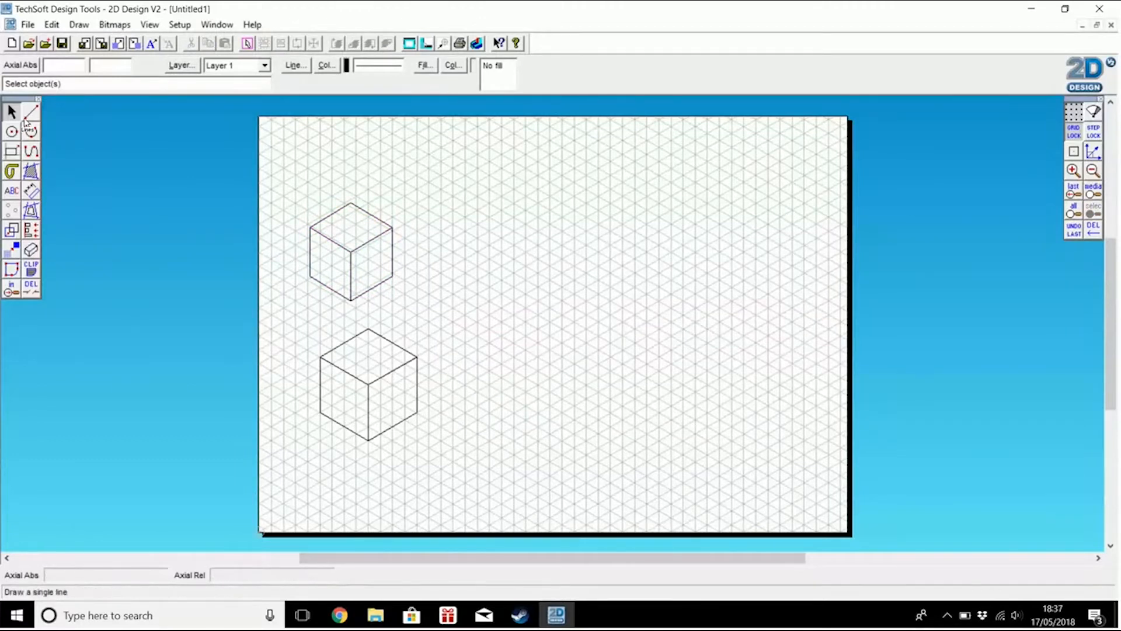
Step: Delete all the lines of the smaller copied cube one by one
{"action": "left_click", "coordinate": [32, 289]}
{"action": "left_click", "coordinate": [354, 283]}
{"action": "left_click", "coordinate": [359, 296]}
{"action": "left_click", "coordinate": [331, 289]}
{"action": "left_click", "coordinate": [311, 263]}
{"action": "left_click", "coordinate": [327, 239]}
{"action": "left_click", "coordinate": [365, 241]}
{"action": "left_click", "coordinate": [394, 259]}
{"action": "left_click", "coordinate": [378, 219]}
{"action": "left_click", "coordinate": [330, 215]}
Step: Select the whole remaining cube and move it up towards the middle of the page
{"action": "left_click", "coordinate": [12, 111]}
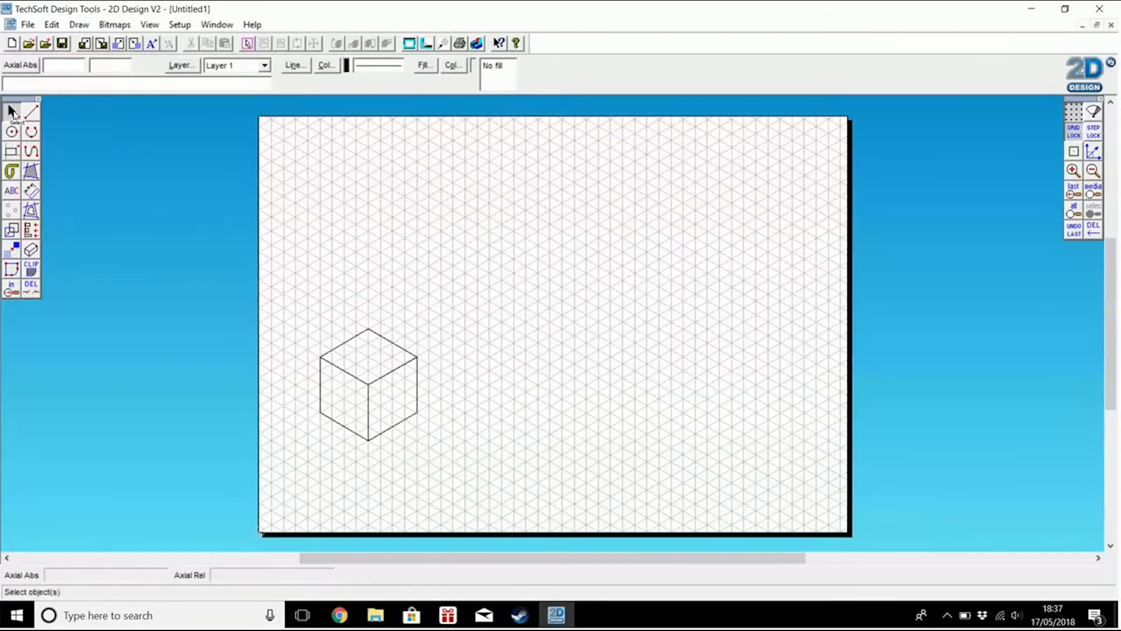
{"action": "left_click_drag", "start_coordinate": [464, 303], "coordinate": [260, 503]}
{"action": "left_click_drag", "start_coordinate": [368, 384], "coordinate": [465, 315]}
{"action": "left_click", "coordinate": [611, 362]}
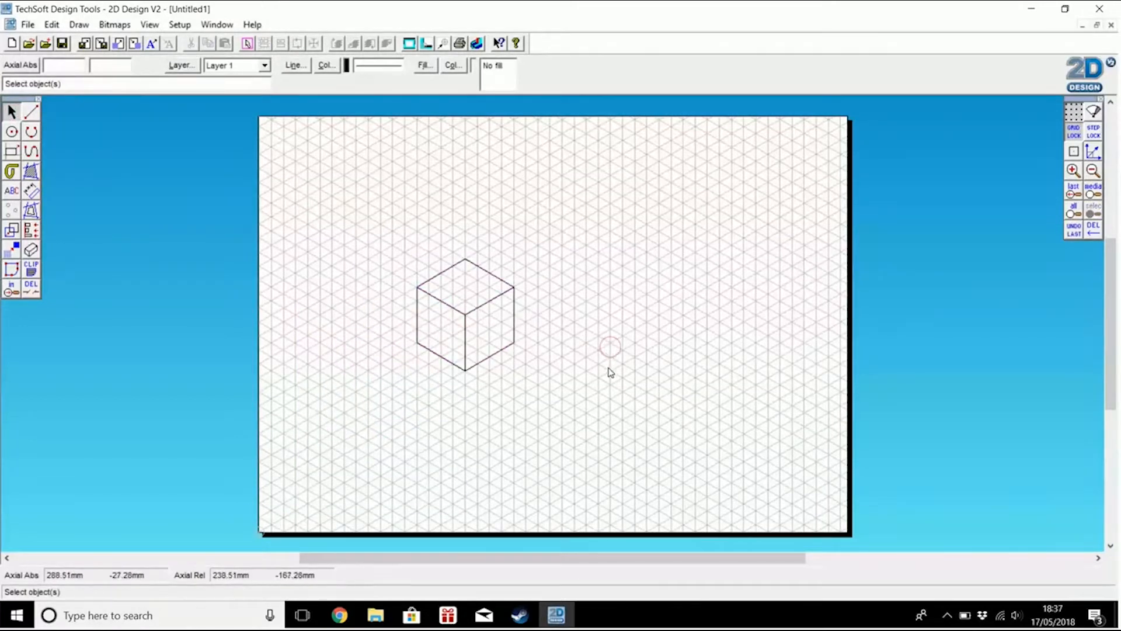
Step: Set the boundary fill to a light orange colour, keeping the solid fill and invisible line
{"action": "double_click", "coordinate": [32, 170]}
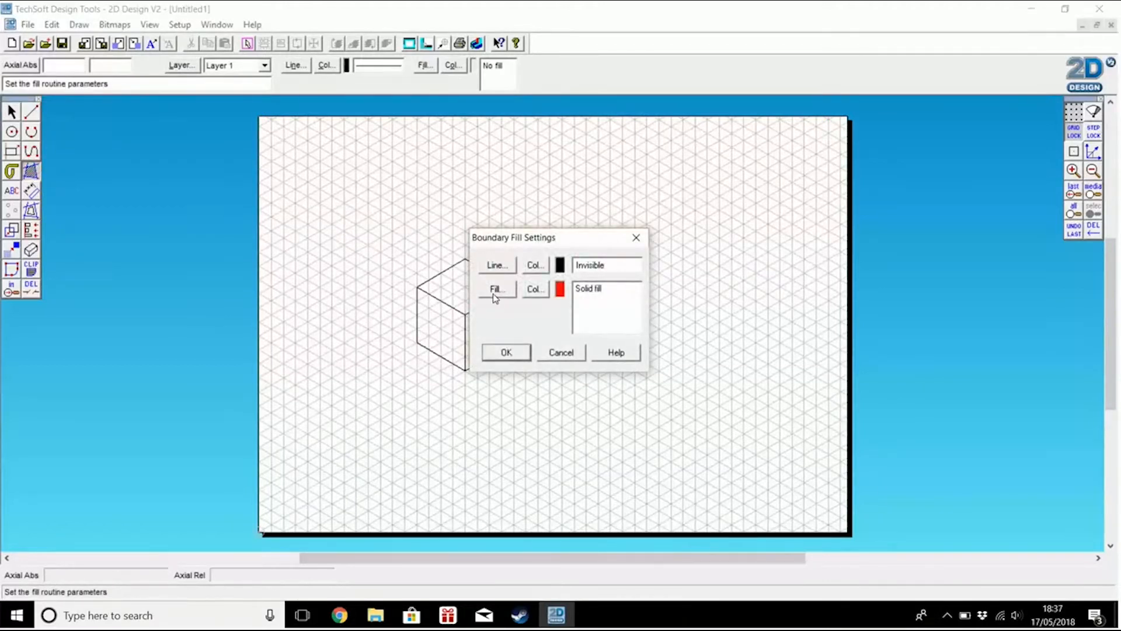
{"action": "left_click", "coordinate": [541, 295]}
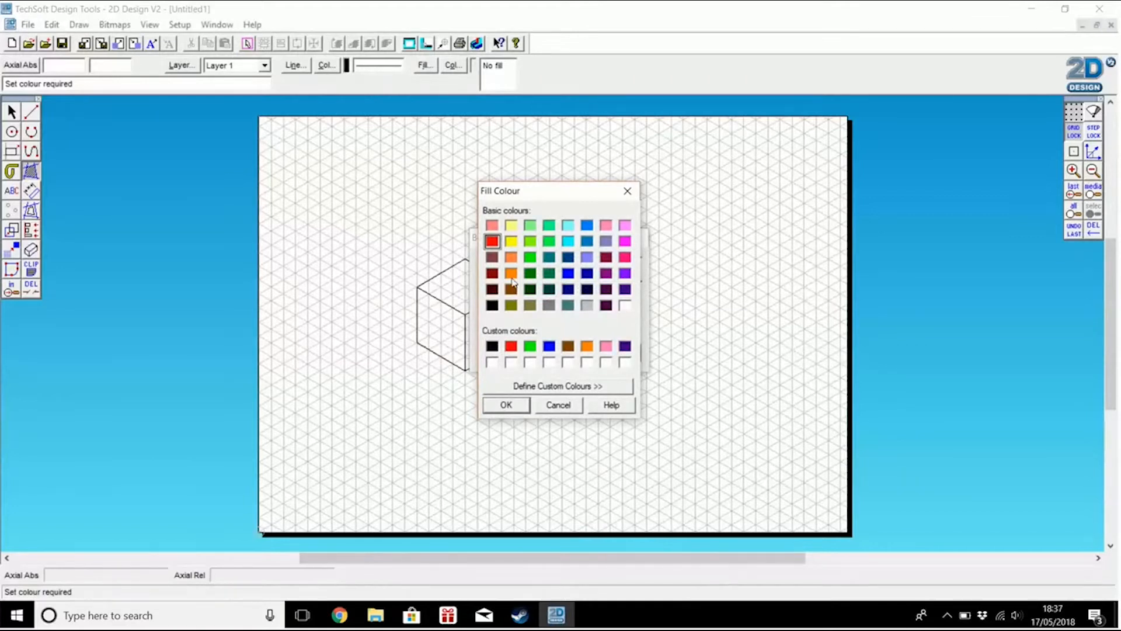
{"action": "left_click", "coordinate": [513, 258]}
{"action": "left_click", "coordinate": [506, 403]}
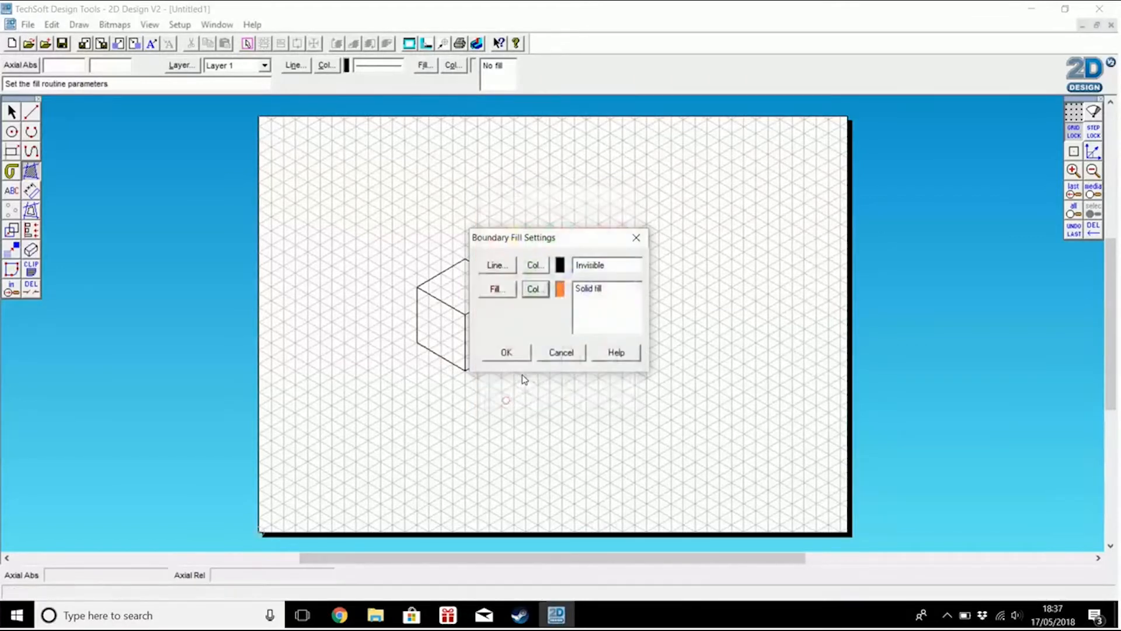
{"action": "left_click", "coordinate": [507, 352]}
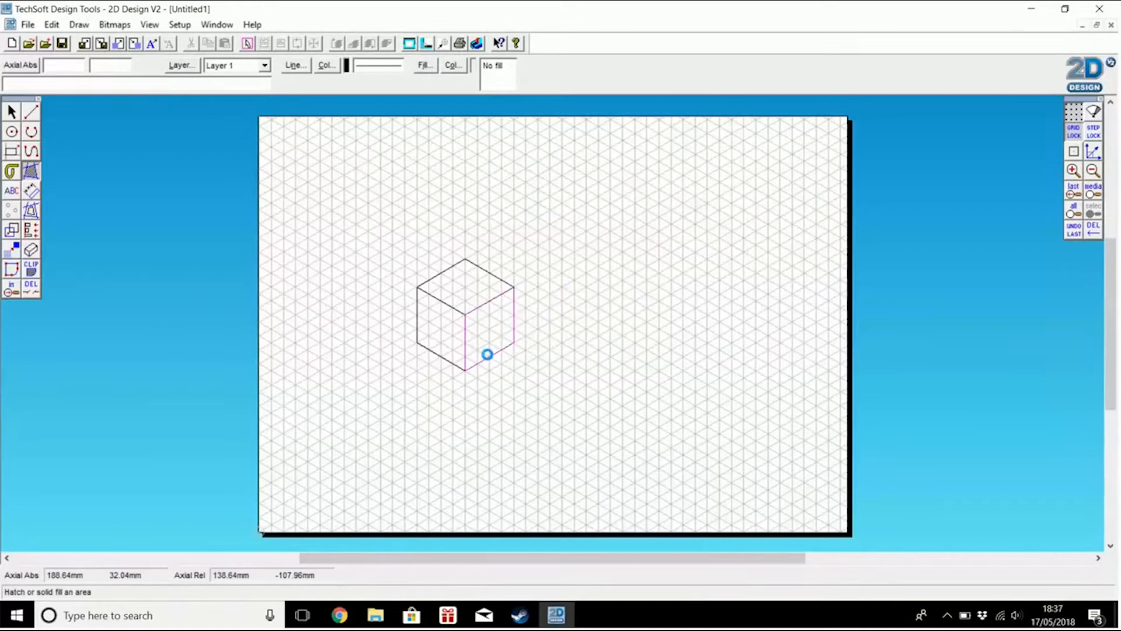
Step: Fill the cube's right face without islands, and fill the left and top faces together using one island
{"action": "left_click", "coordinate": [489, 356]}
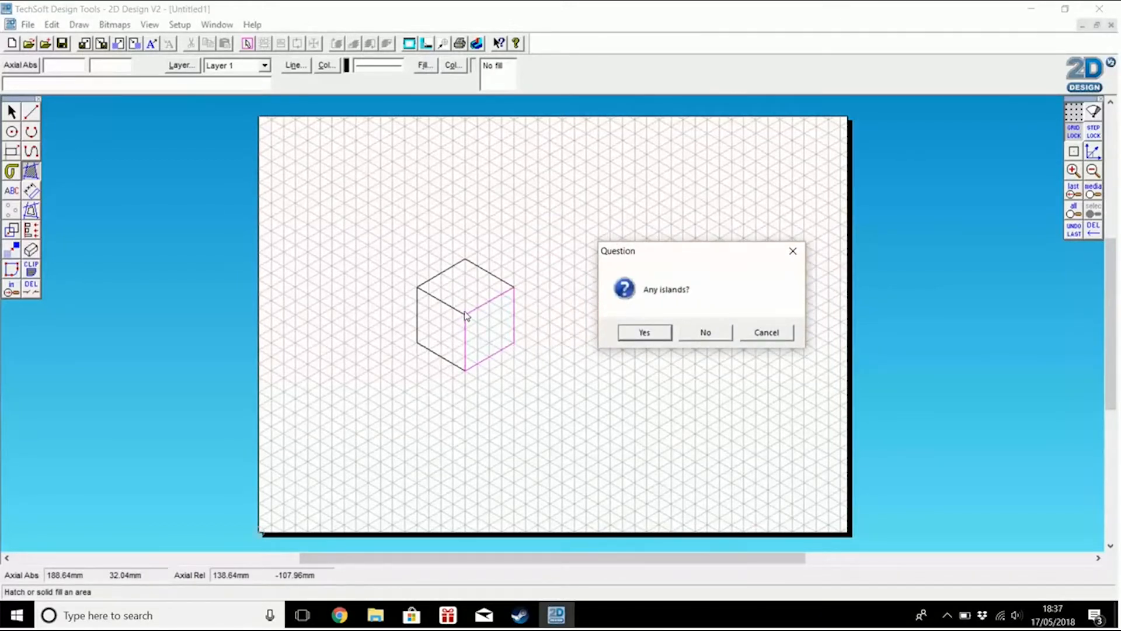
{"action": "left_click", "coordinate": [705, 332]}
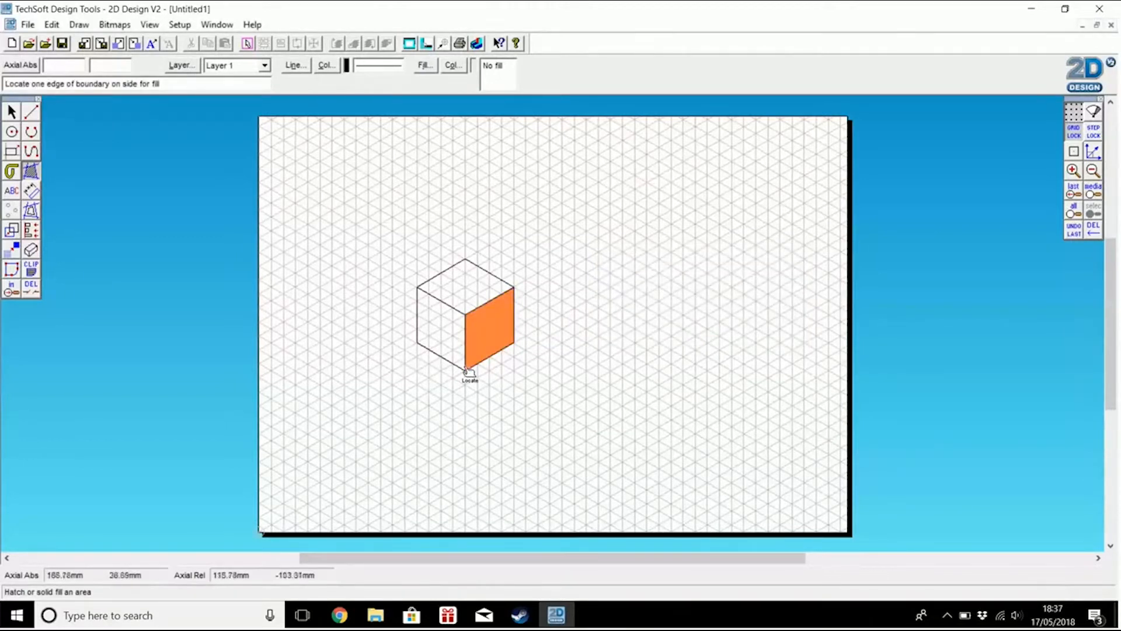
{"action": "left_click", "coordinate": [442, 334]}
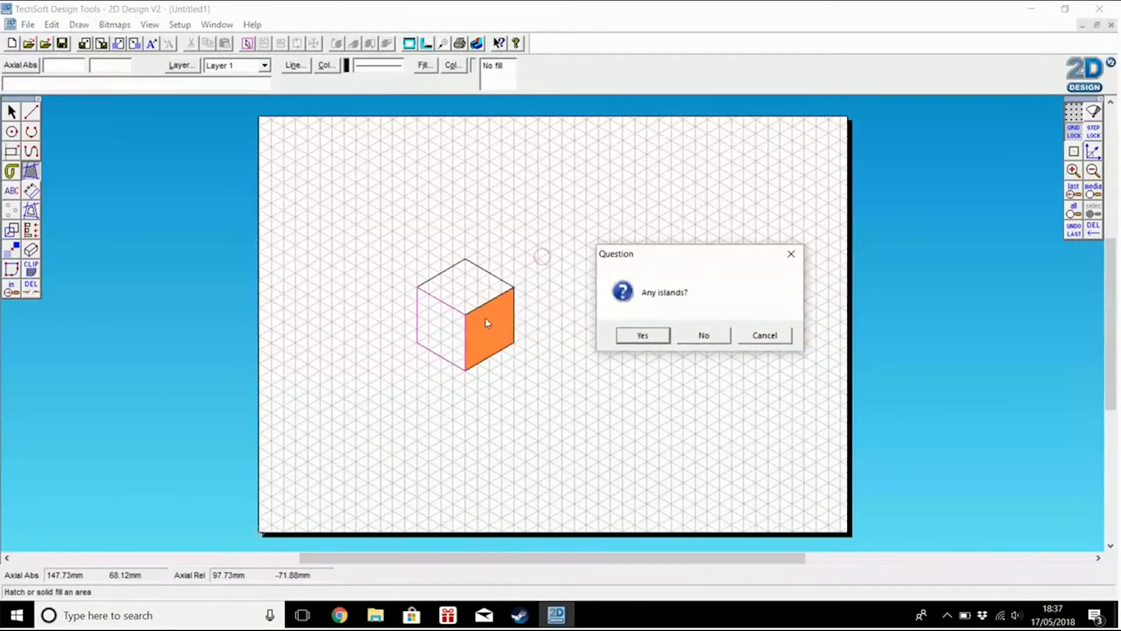
{"action": "left_click", "coordinate": [641, 334]}
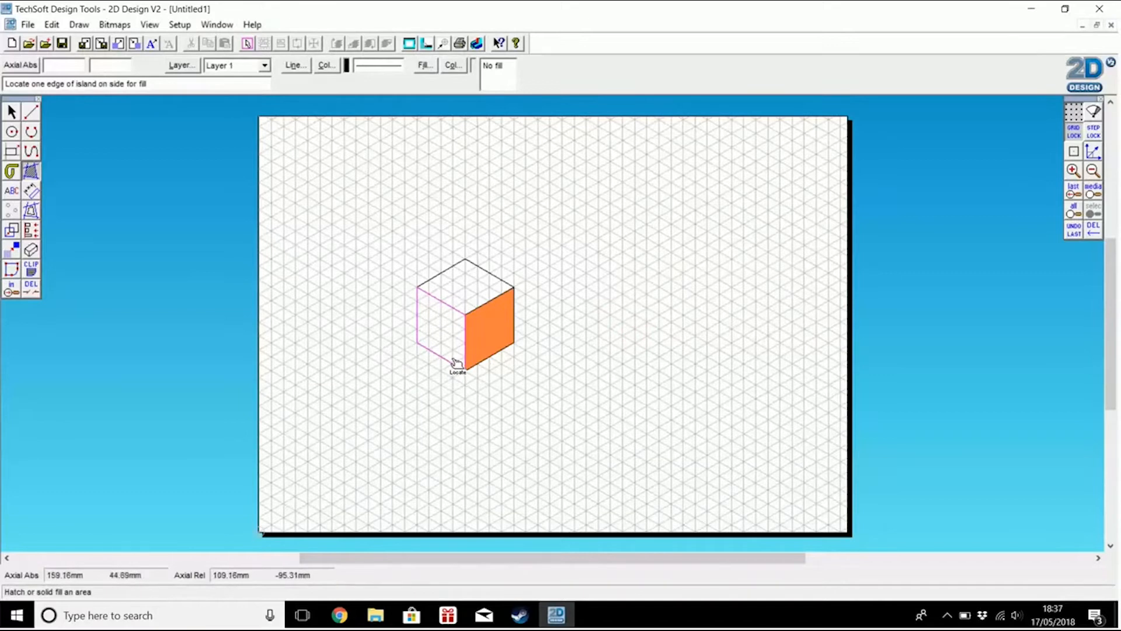
{"action": "left_click", "coordinate": [459, 304]}
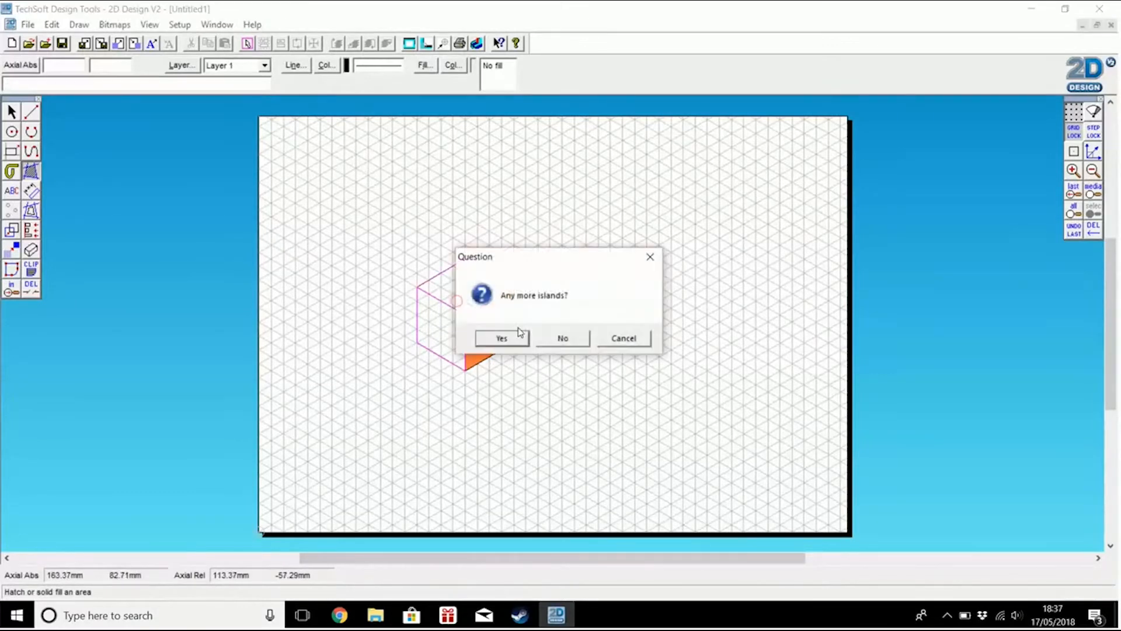
{"action": "left_click", "coordinate": [562, 339]}
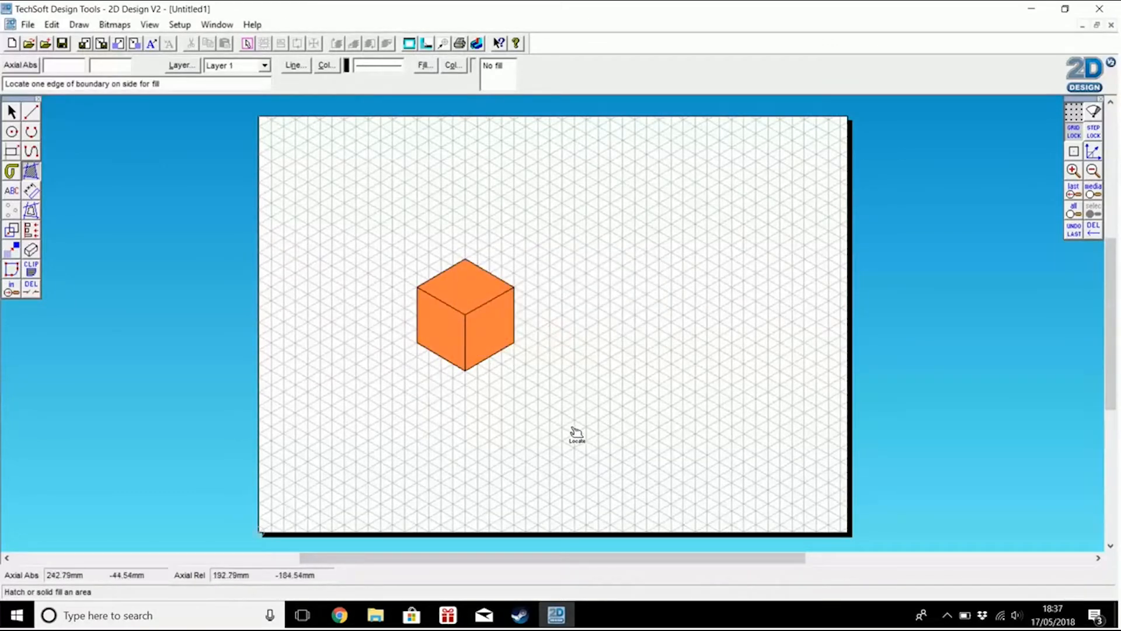
Step: Select the entire filled cube, move it slightly towards the page centre, and deselect it
{"action": "left_click", "coordinate": [11, 112]}
{"action": "left_click_drag", "start_coordinate": [537, 242], "coordinate": [408, 430]}
{"action": "left_click_drag", "start_coordinate": [465, 313], "coordinate": [494, 308]}
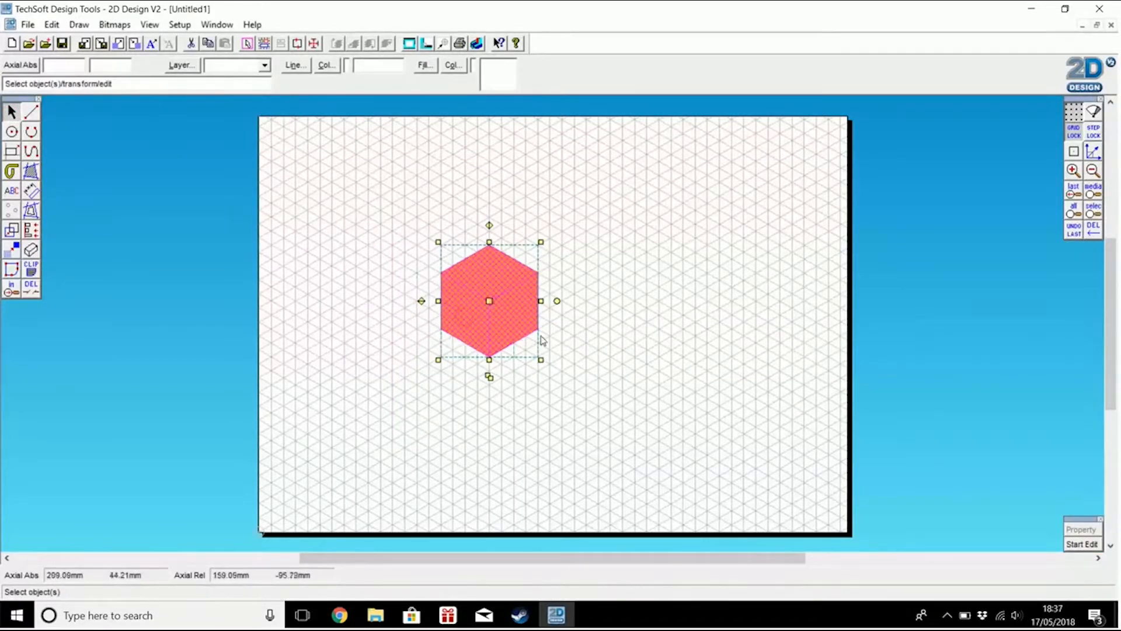
{"action": "left_click", "coordinate": [592, 401]}
Step: Try deleting the edge between the cube's top and right faces, and undo the deletion
{"action": "left_click", "coordinate": [513, 317]}
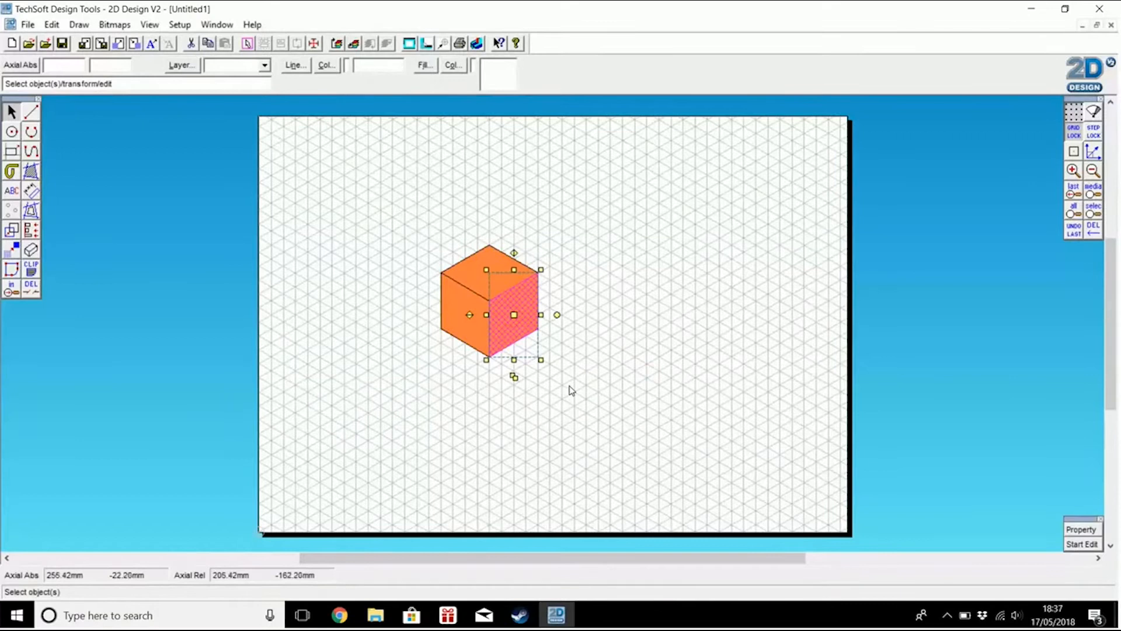
{"action": "left_click_drag", "start_coordinate": [31, 288], "coordinate": [53, 287]}
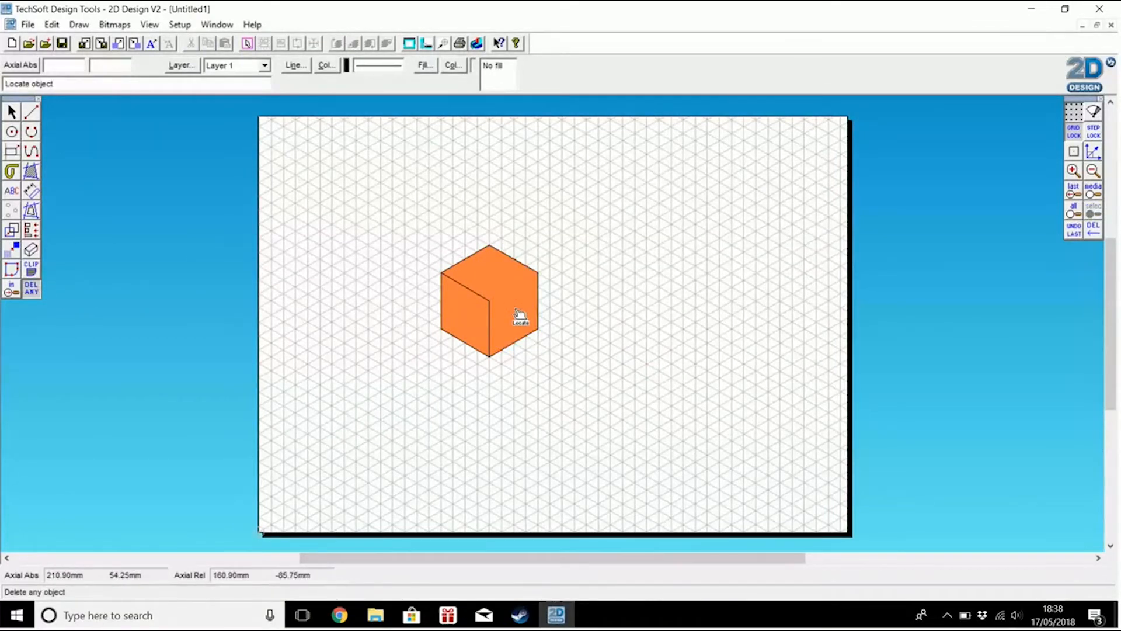
{"action": "left_click", "coordinate": [1073, 231]}
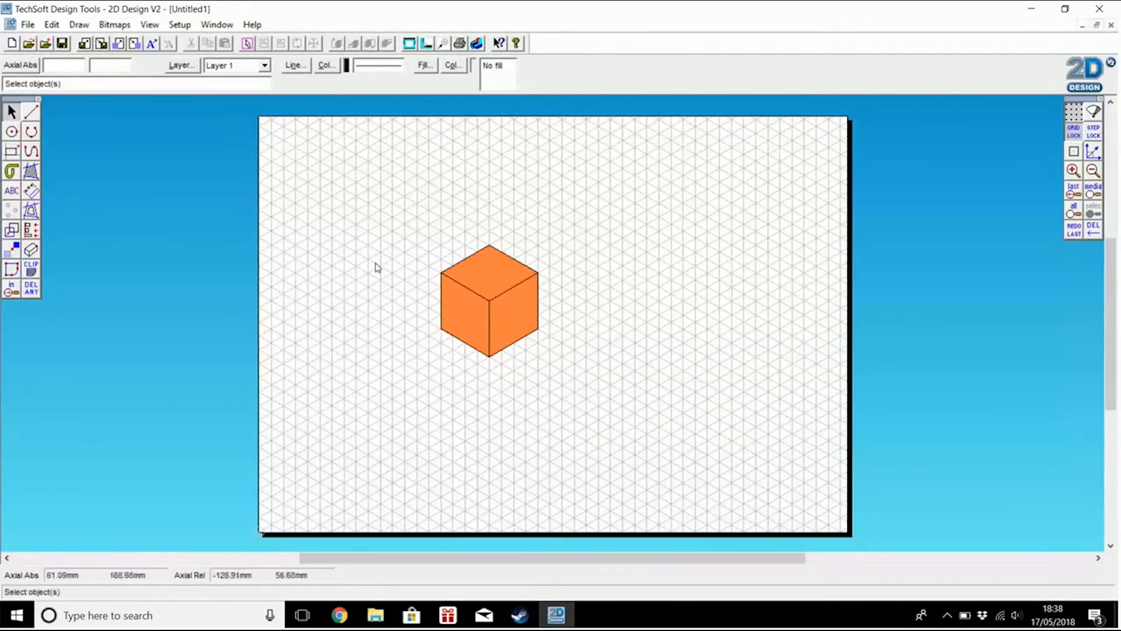
Step: Delete the fill on the cube's right face and the joint fill on its left and top faces
{"action": "left_click", "coordinate": [515, 317]}
{"action": "key", "text": "Delete"}
{"action": "left_click", "coordinate": [461, 328]}
{"action": "left_click", "coordinate": [462, 299]}
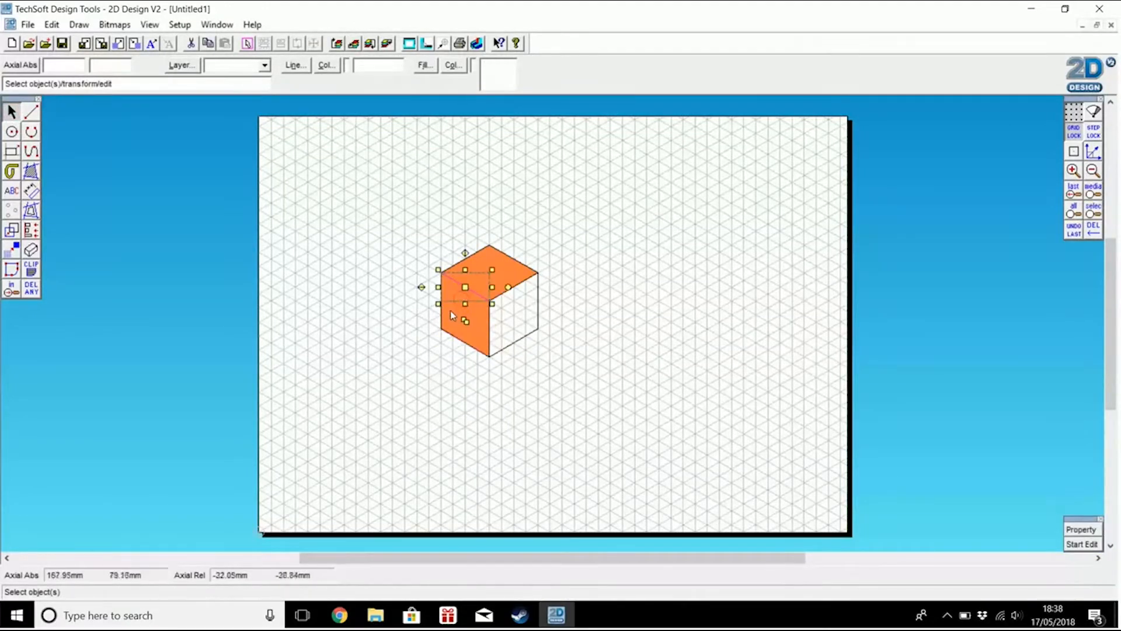
{"action": "left_click", "coordinate": [450, 311]}
{"action": "key", "text": "Delete"}
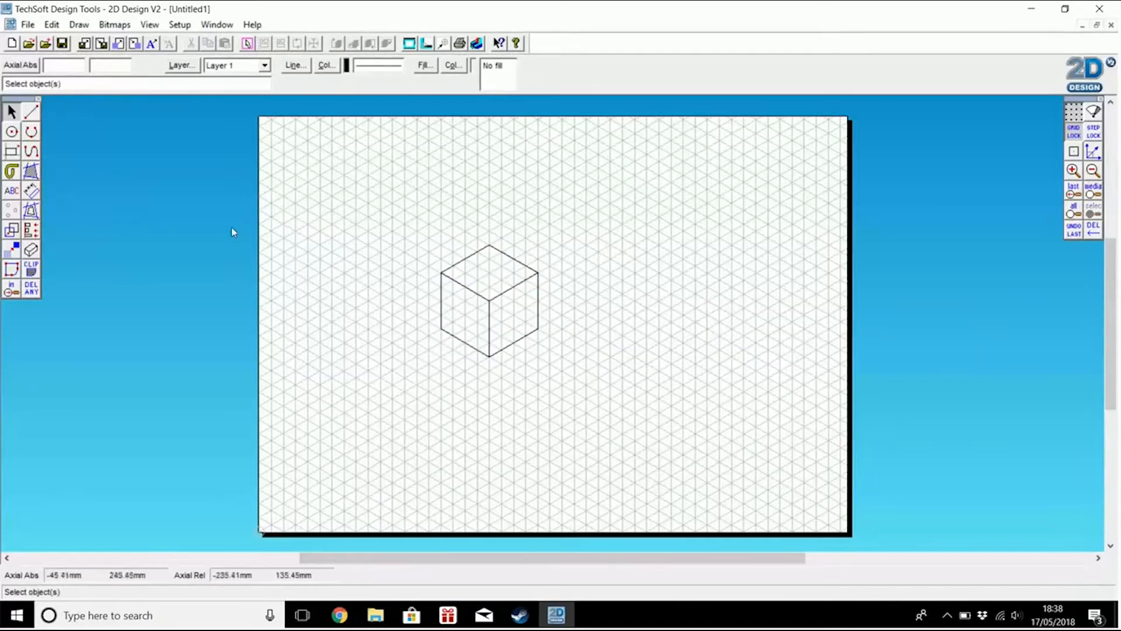
Step: Boundary-fill the cube's right face in solid light orange, with an invisible line and no islands
{"action": "left_click", "coordinate": [31, 172]}
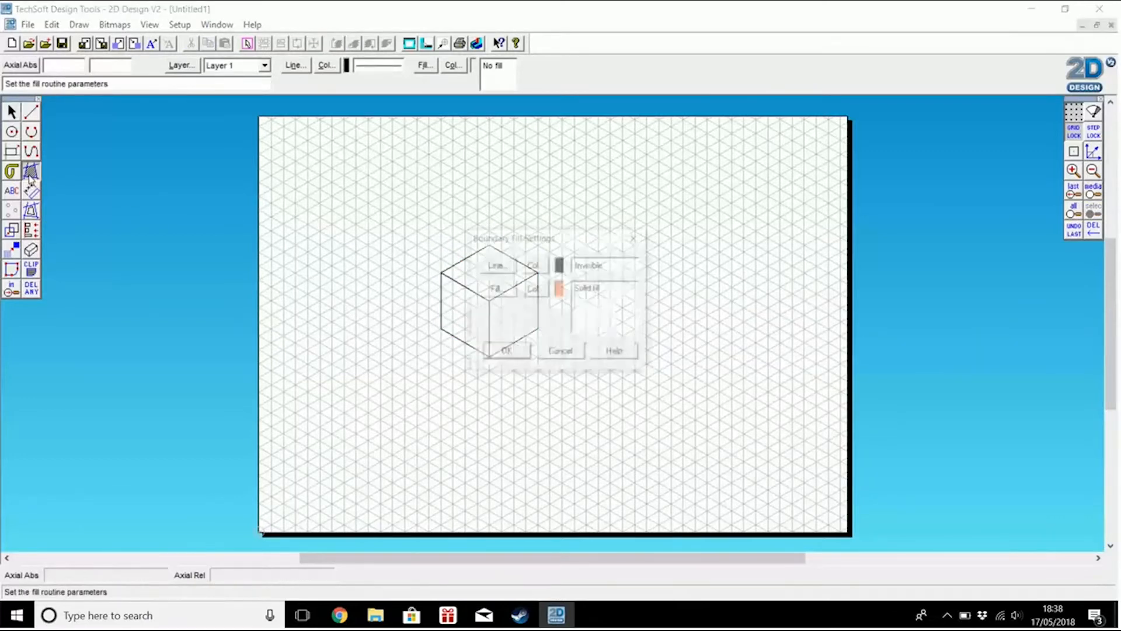
{"action": "left_click", "coordinate": [506, 352]}
{"action": "left_click", "coordinate": [507, 334]}
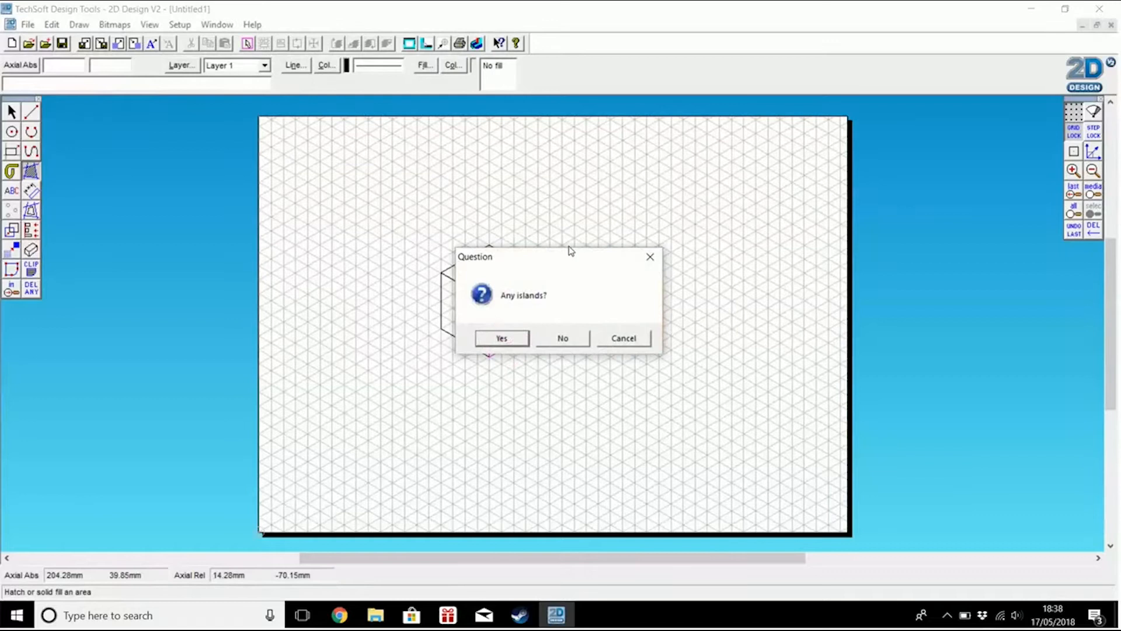
{"action": "left_click_drag", "start_coordinate": [570, 252], "coordinate": [695, 221]}
{"action": "left_click", "coordinate": [693, 301]}
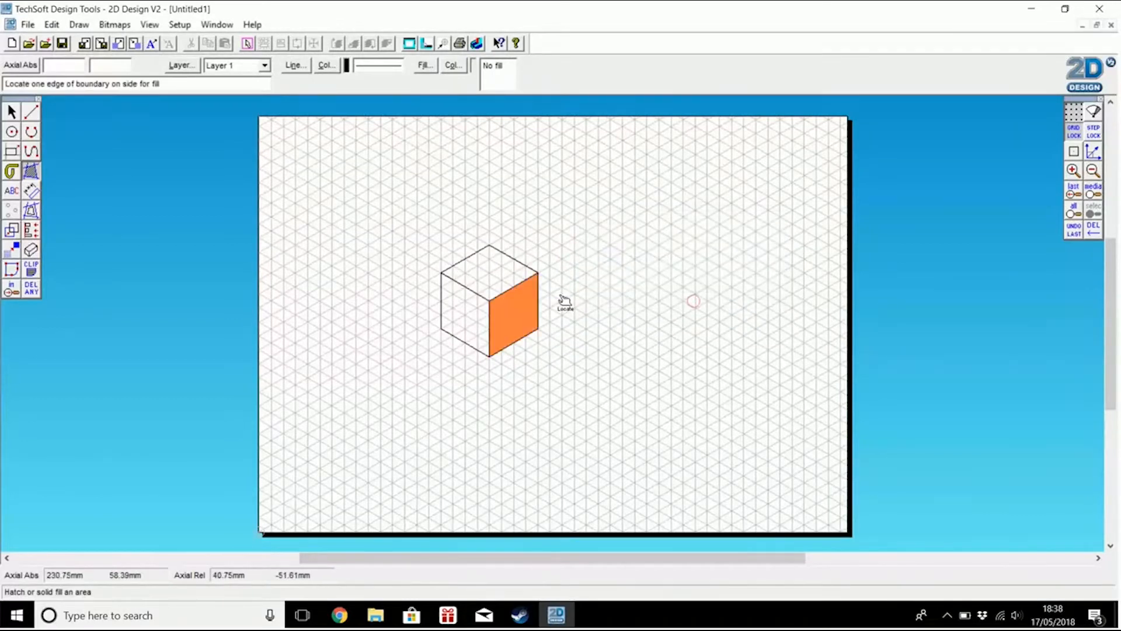
Step: Change the boundary fill colour to red and fill the cube's left face without islands
{"action": "left_click", "coordinate": [31, 170]}
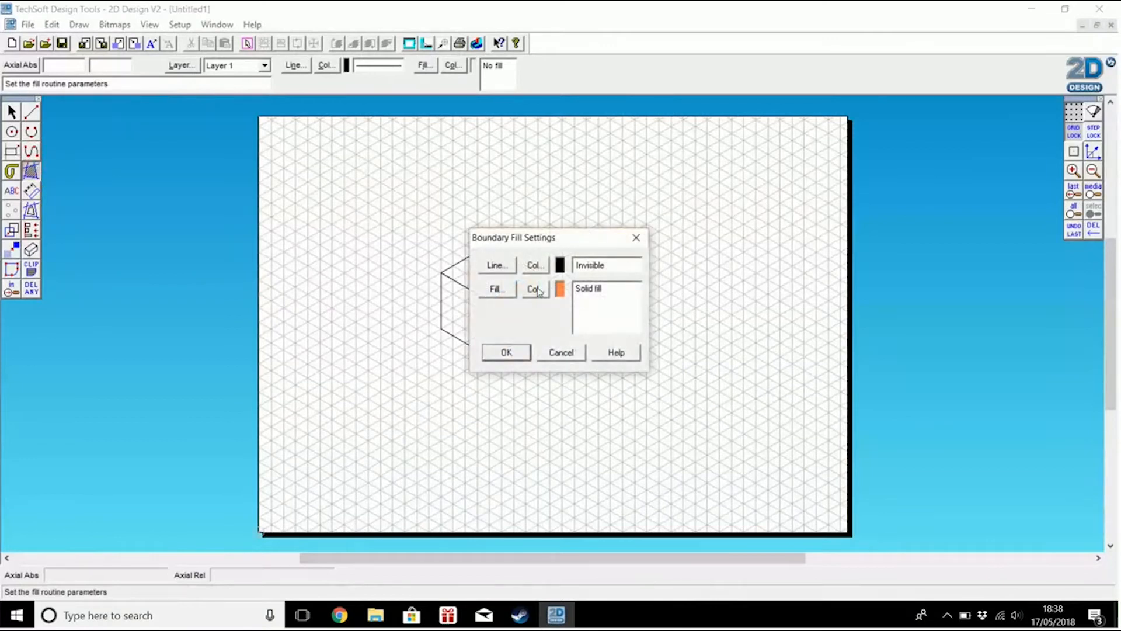
{"action": "left_click", "coordinate": [535, 289]}
{"action": "left_click", "coordinate": [511, 346]}
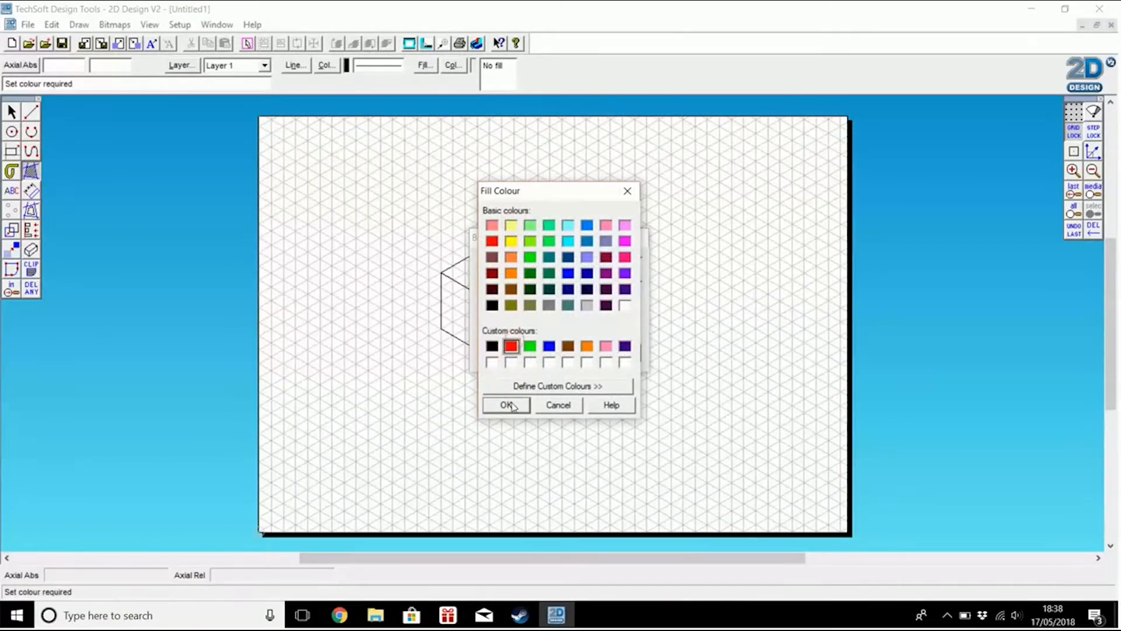
{"action": "left_click", "coordinate": [506, 404]}
{"action": "left_click", "coordinate": [506, 354]}
{"action": "left_click", "coordinate": [473, 338]}
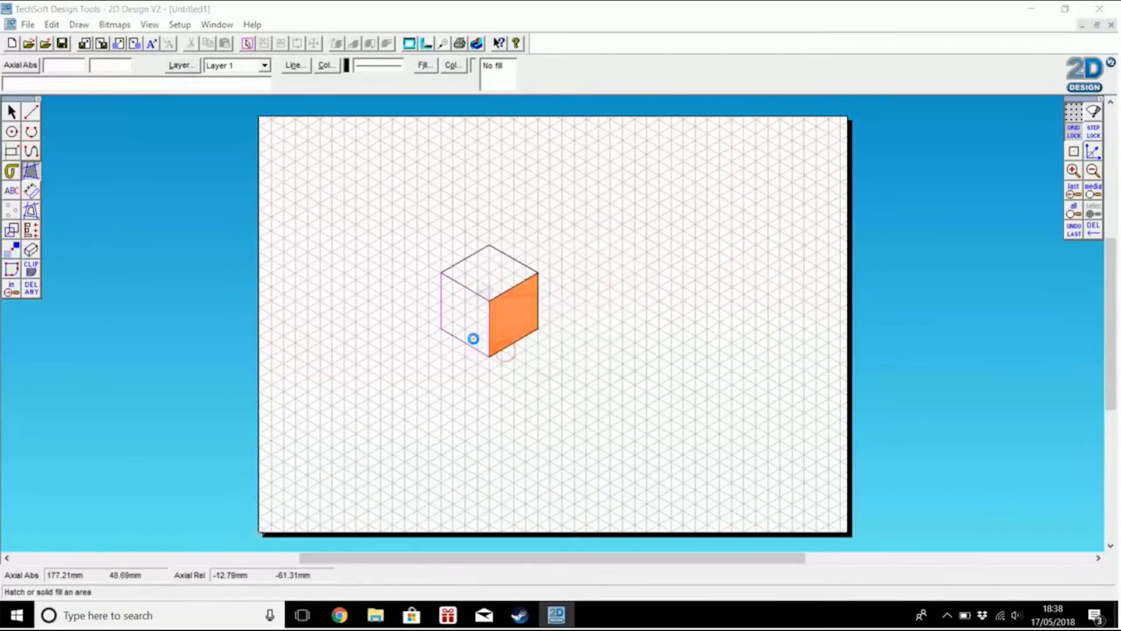
{"action": "left_click_drag", "start_coordinate": [549, 257], "coordinate": [641, 241]}
{"action": "left_click", "coordinate": [647, 326]}
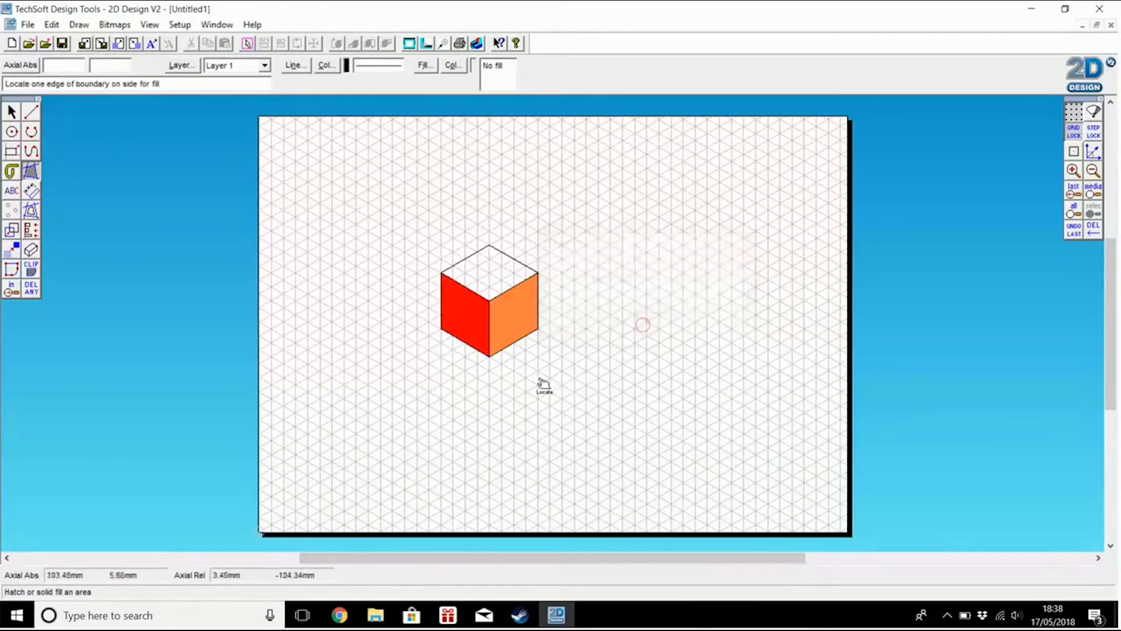
Step: Change the boundary fill colour to blue and fill the cube's top face without islands
{"action": "left_click", "coordinate": [32, 172]}
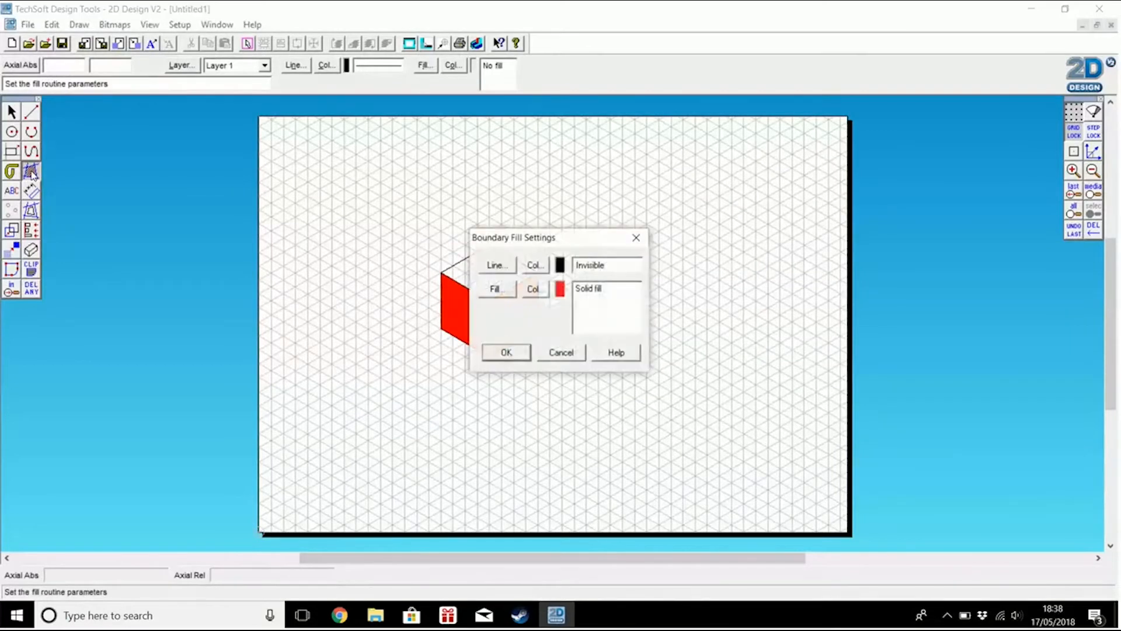
{"action": "left_click", "coordinate": [532, 288]}
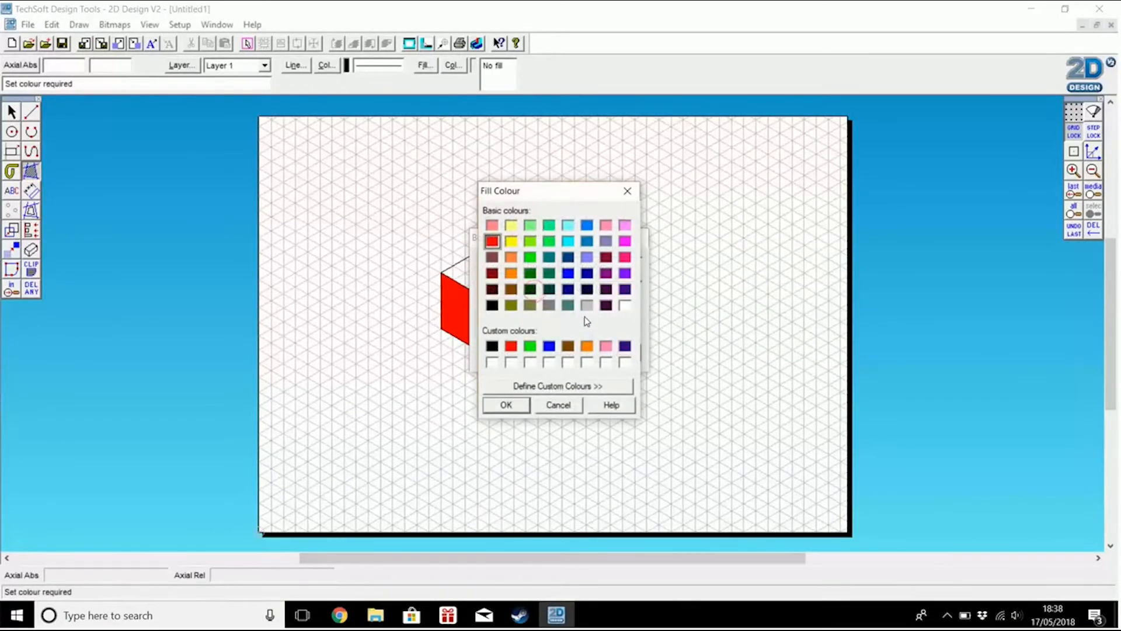
{"action": "left_click", "coordinate": [568, 273]}
{"action": "left_click", "coordinate": [508, 405]}
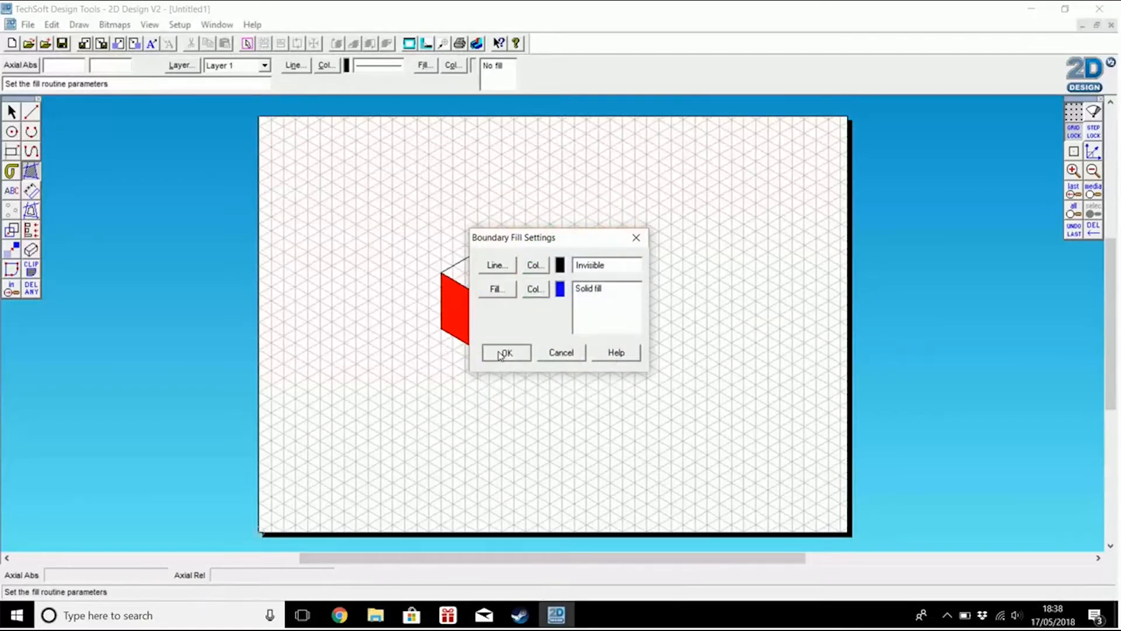
{"action": "left_click", "coordinate": [504, 352]}
{"action": "left_click", "coordinate": [497, 302]}
{"action": "left_click", "coordinate": [564, 338]}
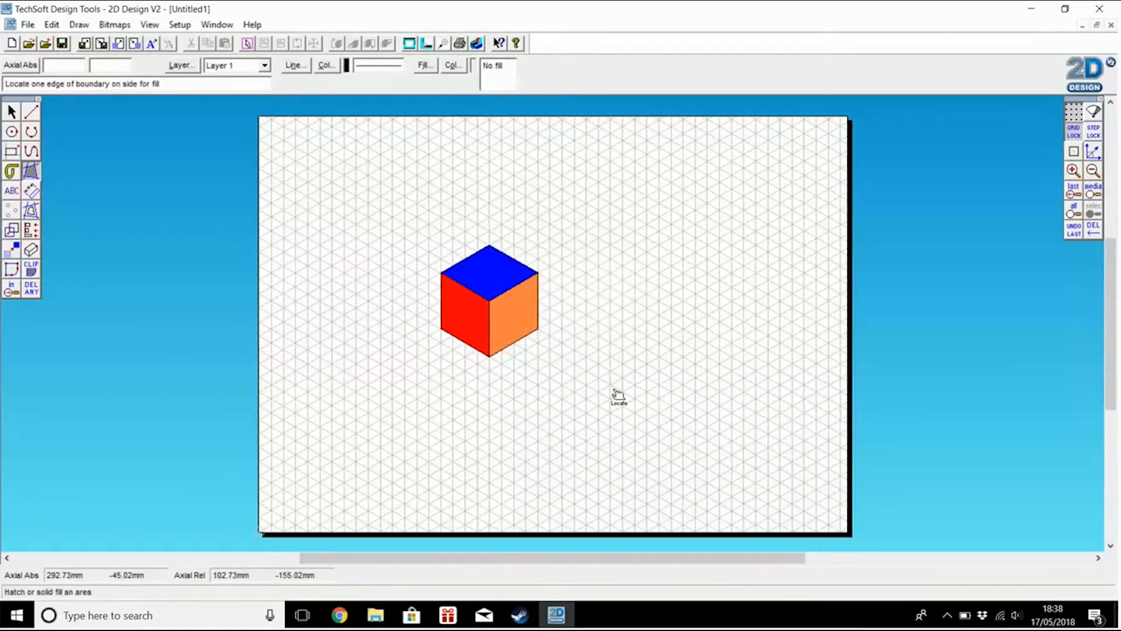
Step: Select the whole coloured cube, move it to the page's upper-left corner, and deselect it
{"action": "left_click", "coordinate": [11, 111]}
{"action": "left_click_drag", "start_coordinate": [538, 220], "coordinate": [404, 401]}
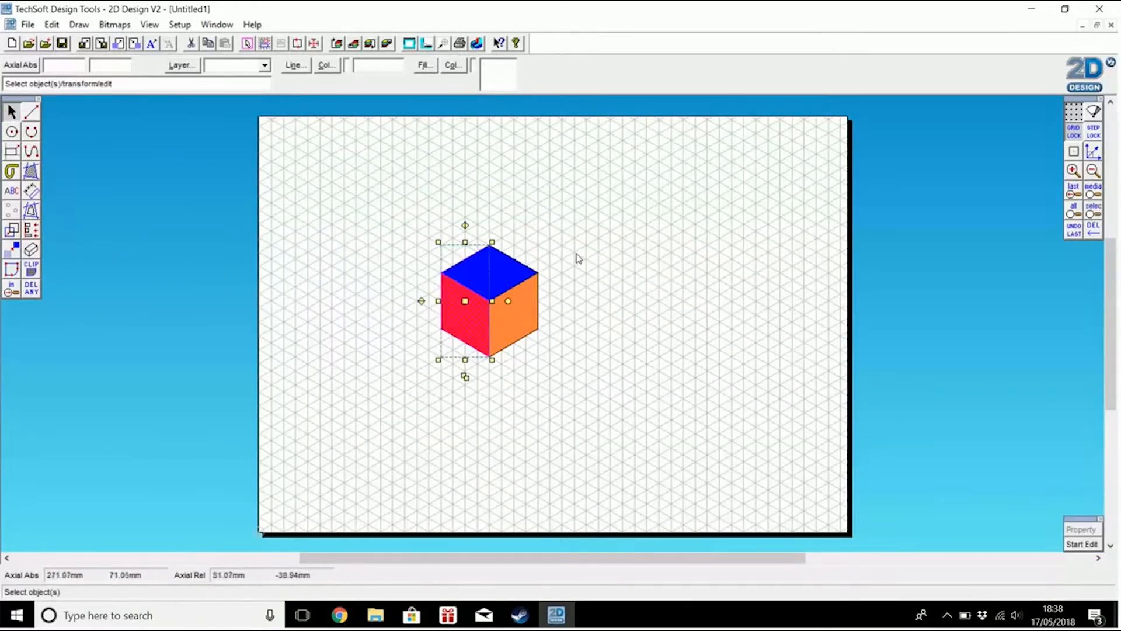
{"action": "left_click_drag", "start_coordinate": [490, 300], "coordinate": [320, 203]}
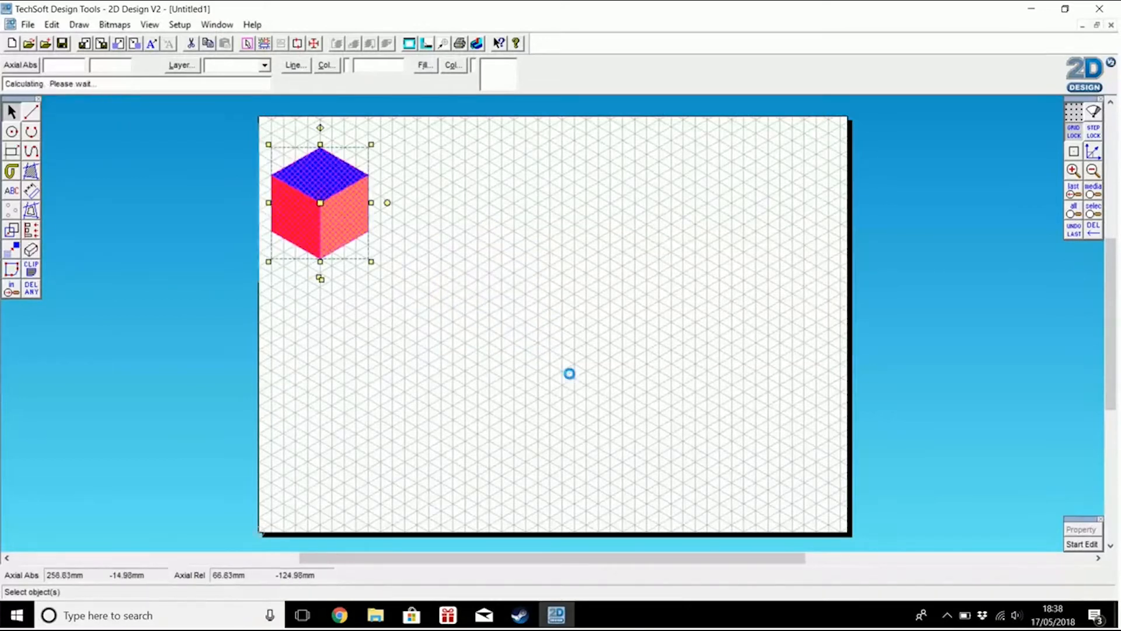
{"action": "left_click", "coordinate": [568, 373]}
Step: Draw the house's short end wall base below the page centre, with a vertical edge about 70 mm high at each end
{"action": "left_click", "coordinate": [31, 110]}
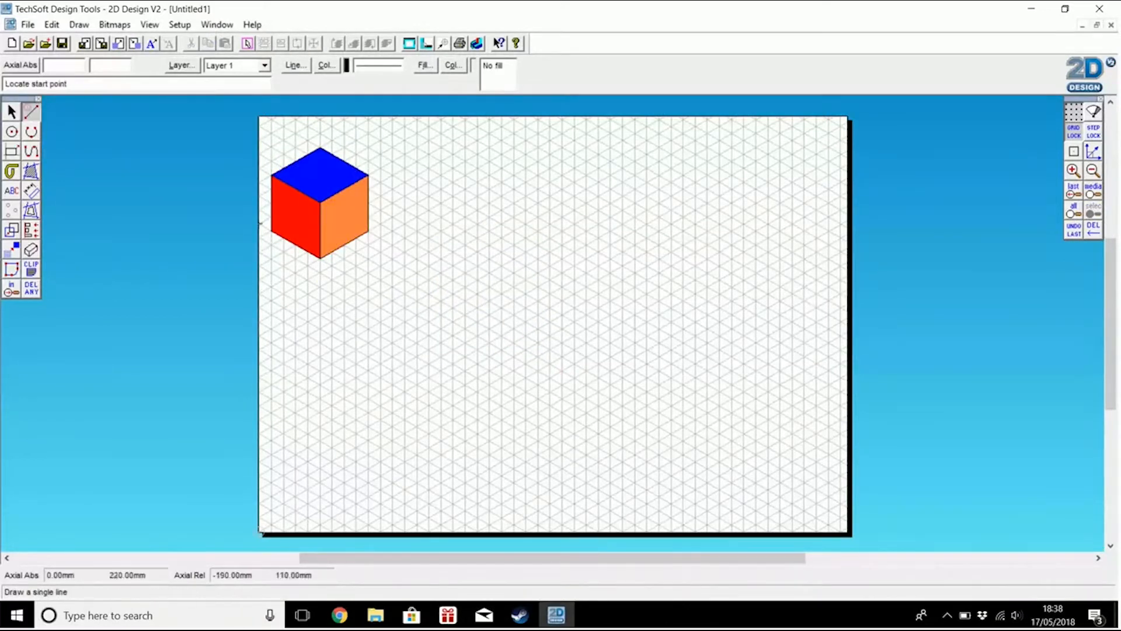
{"action": "left_click", "coordinate": [514, 427]}
{"action": "left_click", "coordinate": [428, 377]}
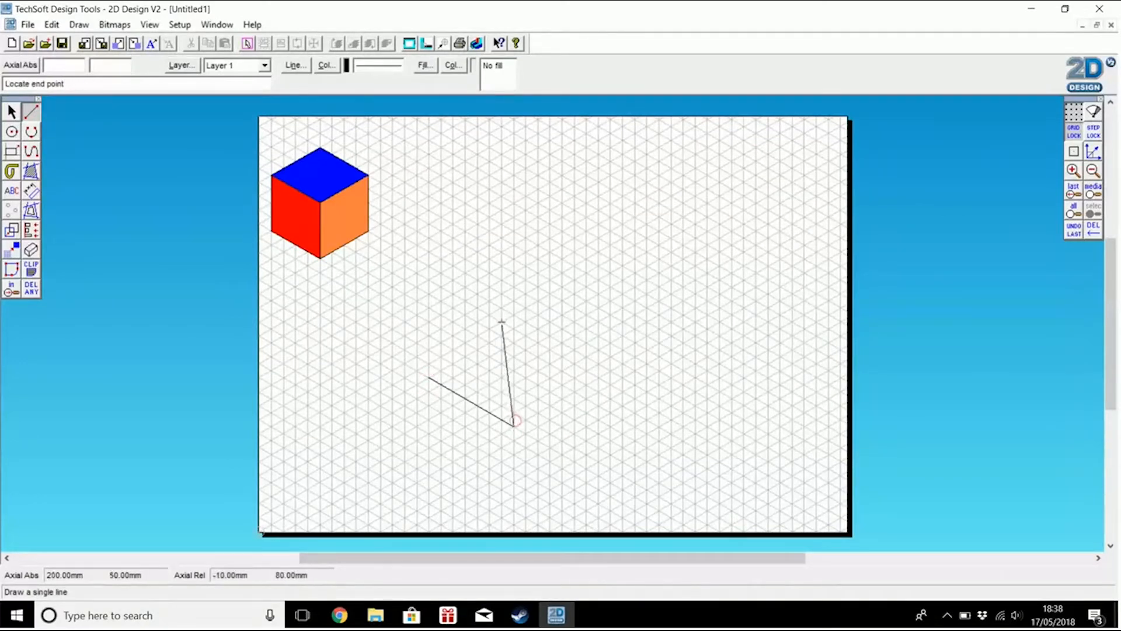
{"action": "left_click", "coordinate": [514, 329]}
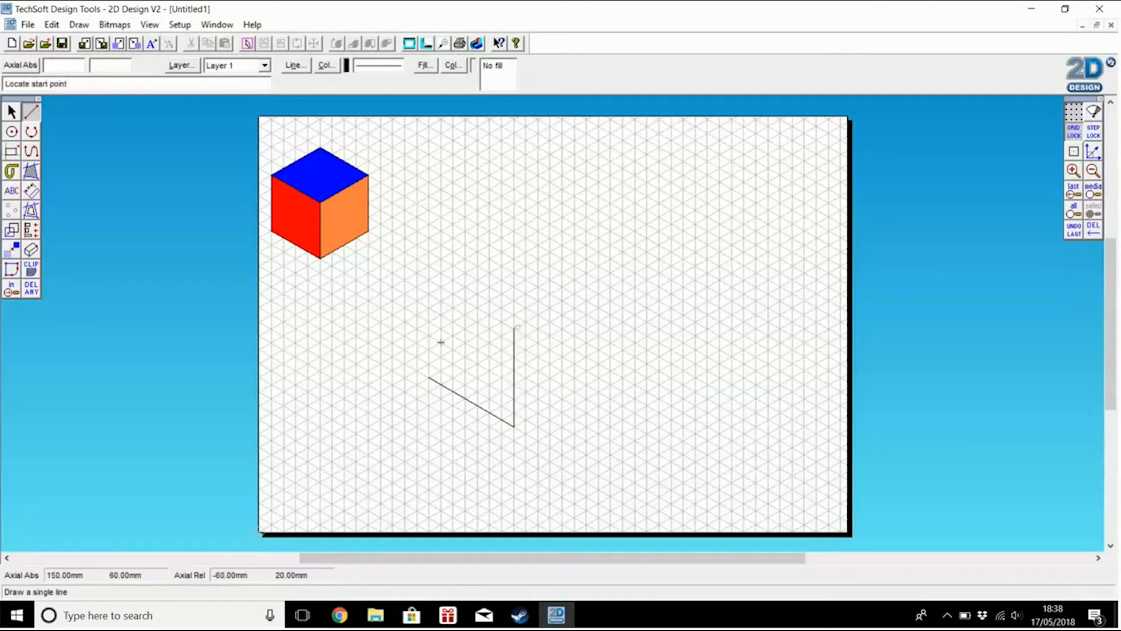
{"action": "left_click", "coordinate": [428, 377]}
{"action": "left_click", "coordinate": [429, 279]}
Step: Draw the long side wall's base, far vertical edge and top edge, and close the top of the short wall
{"action": "left_click", "coordinate": [514, 426]}
{"action": "left_click", "coordinate": [682, 329]}
{"action": "left_click", "coordinate": [682, 327]}
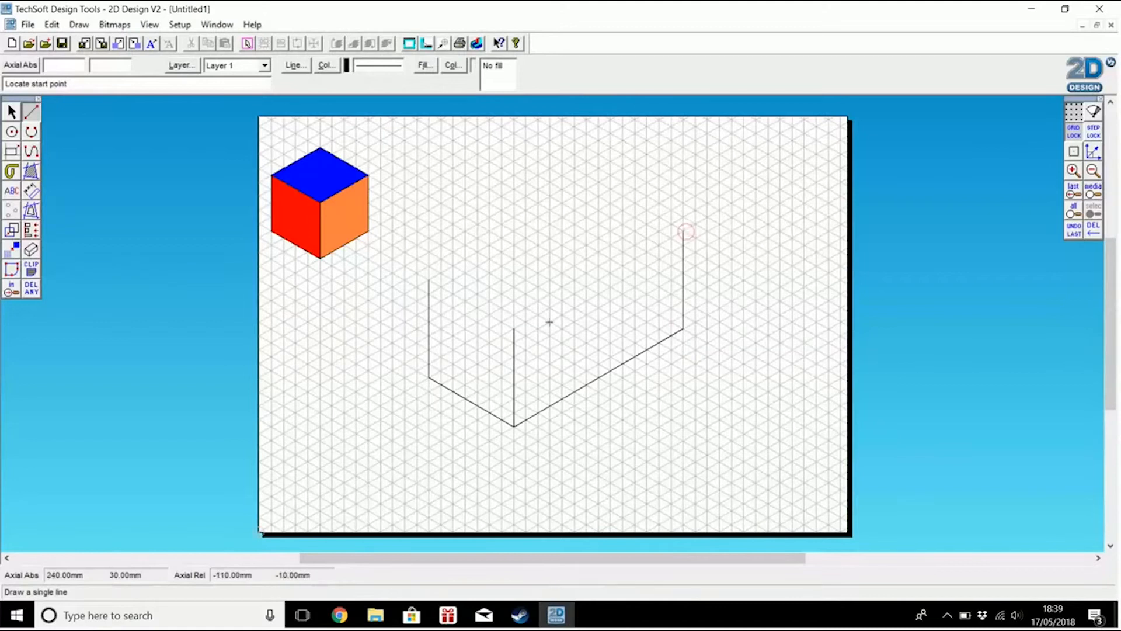
{"action": "left_click", "coordinate": [514, 329]}
{"action": "left_click", "coordinate": [683, 231]}
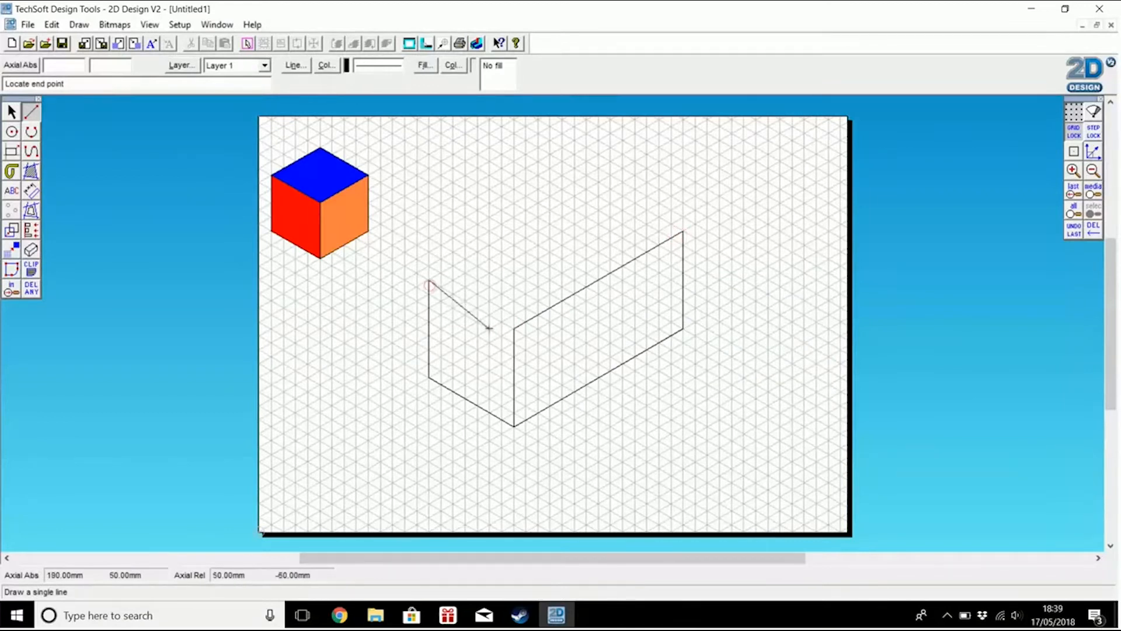
{"action": "left_click", "coordinate": [514, 328]}
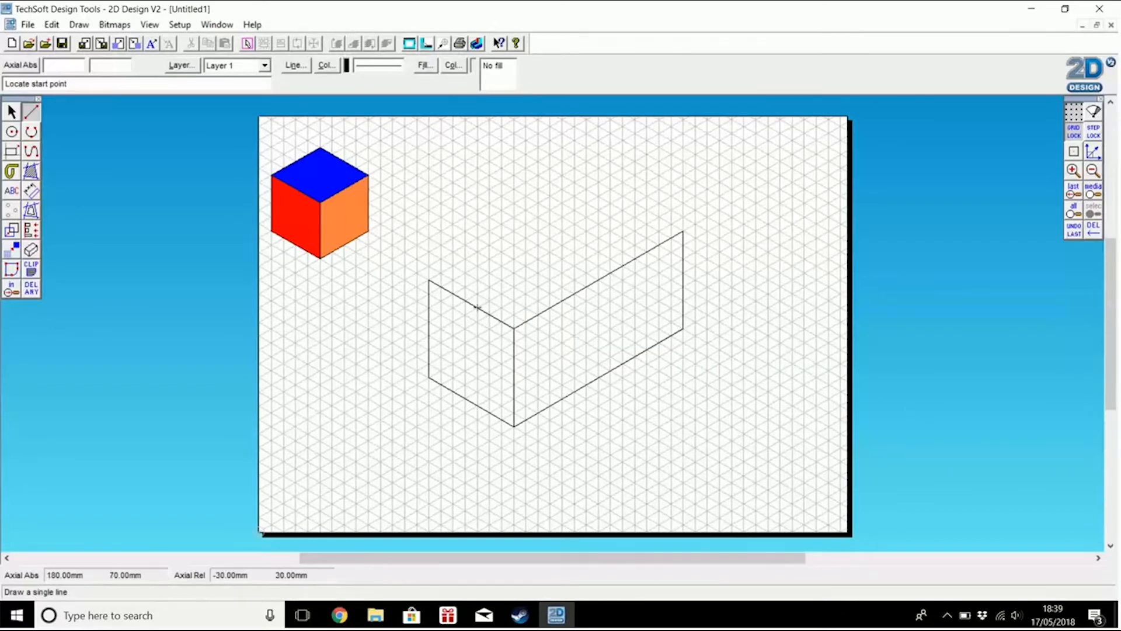
Step: Try forming the gable with two crossing lines from the short wall's top corners, trimming their overhanging ends
{"action": "left_click", "coordinate": [514, 328]}
{"action": "left_click", "coordinate": [478, 207]}
{"action": "left_click", "coordinate": [430, 281]}
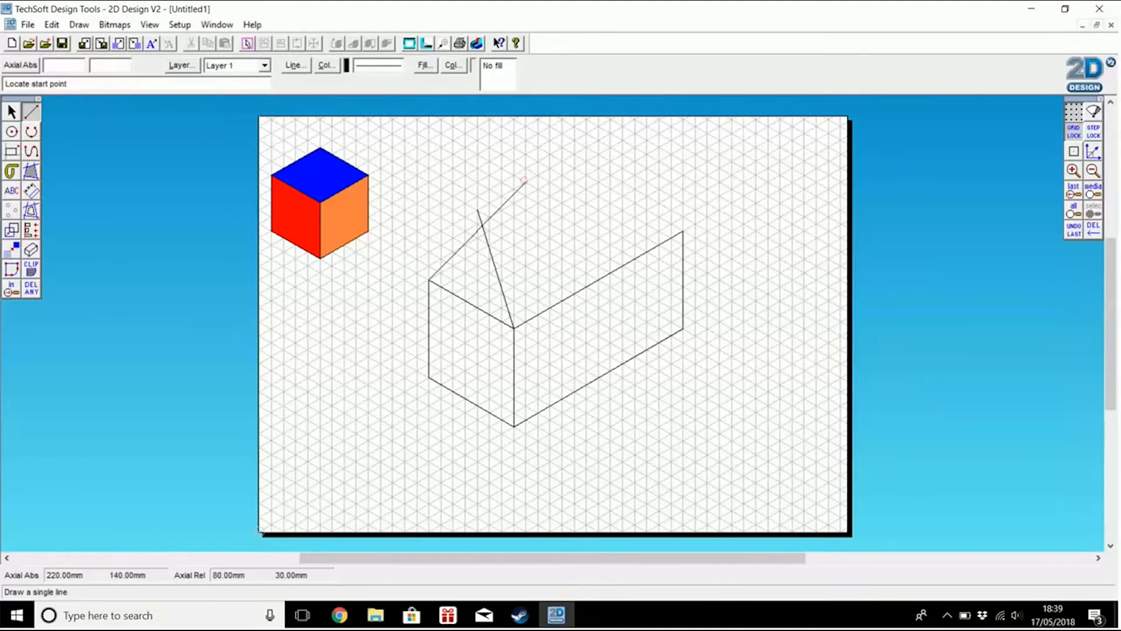
{"action": "left_click_drag", "start_coordinate": [31, 287], "coordinate": [80, 291]}
{"action": "left_click", "coordinate": [506, 202]}
{"action": "left_click", "coordinate": [480, 219]}
Step: Delete both sloping gable lines above the short wall
{"action": "left_click", "coordinate": [31, 111]}
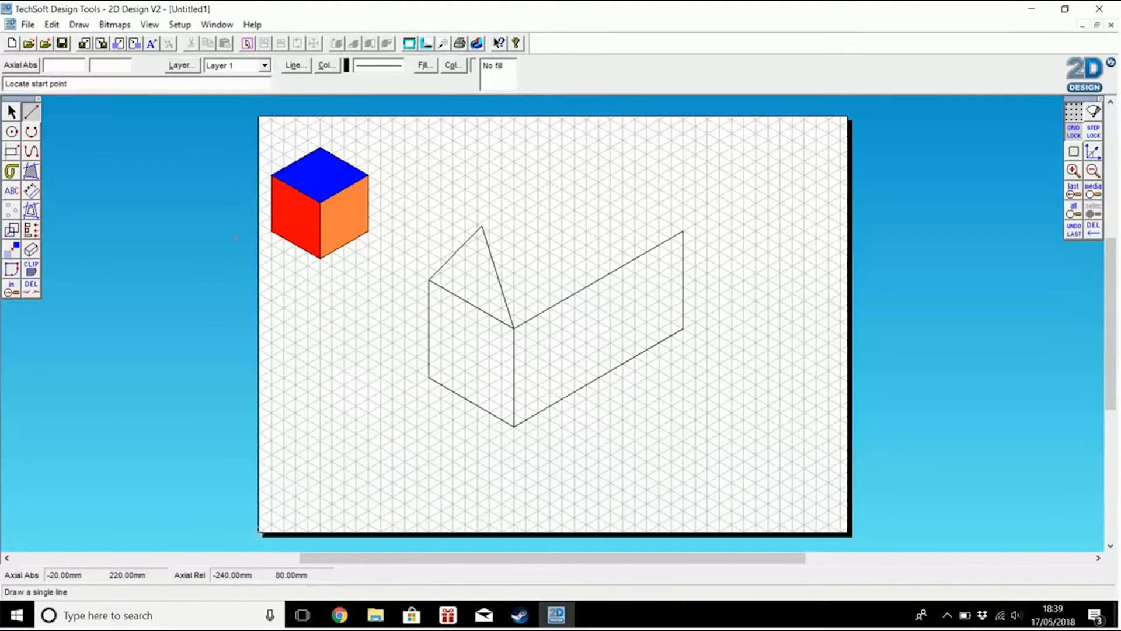
{"action": "left_click", "coordinate": [31, 289]}
{"action": "left_click", "coordinate": [493, 267]}
{"action": "left_click", "coordinate": [449, 248]}
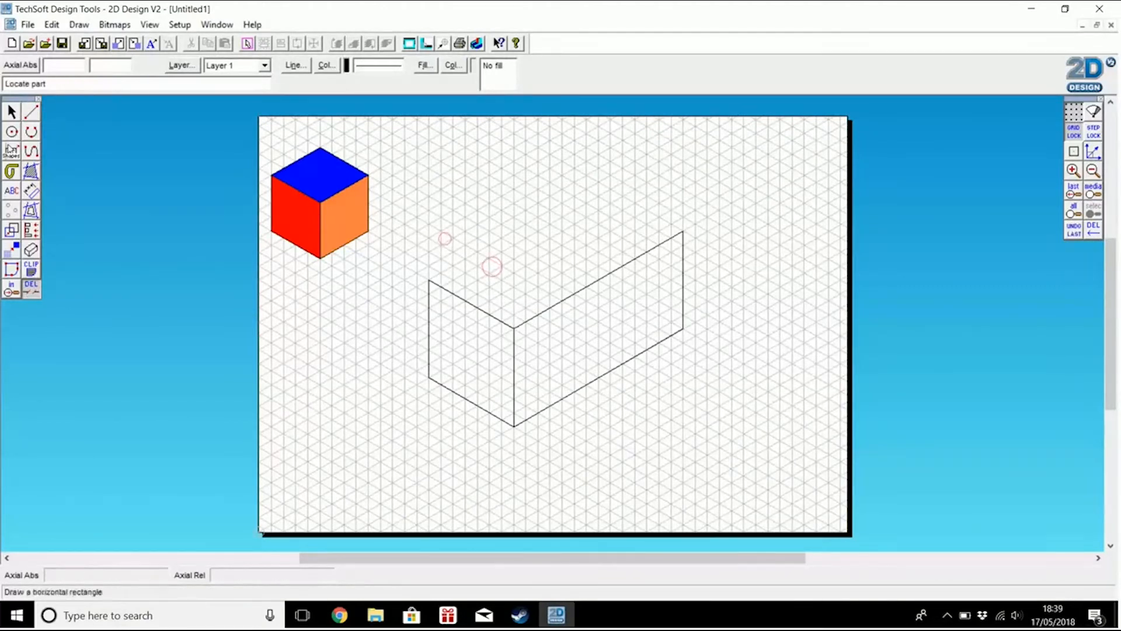
Step: Draw a vertical guide line about 60 mm high from the short wall's top edge, and join both wall corners to its tip
{"action": "left_click", "coordinate": [31, 112]}
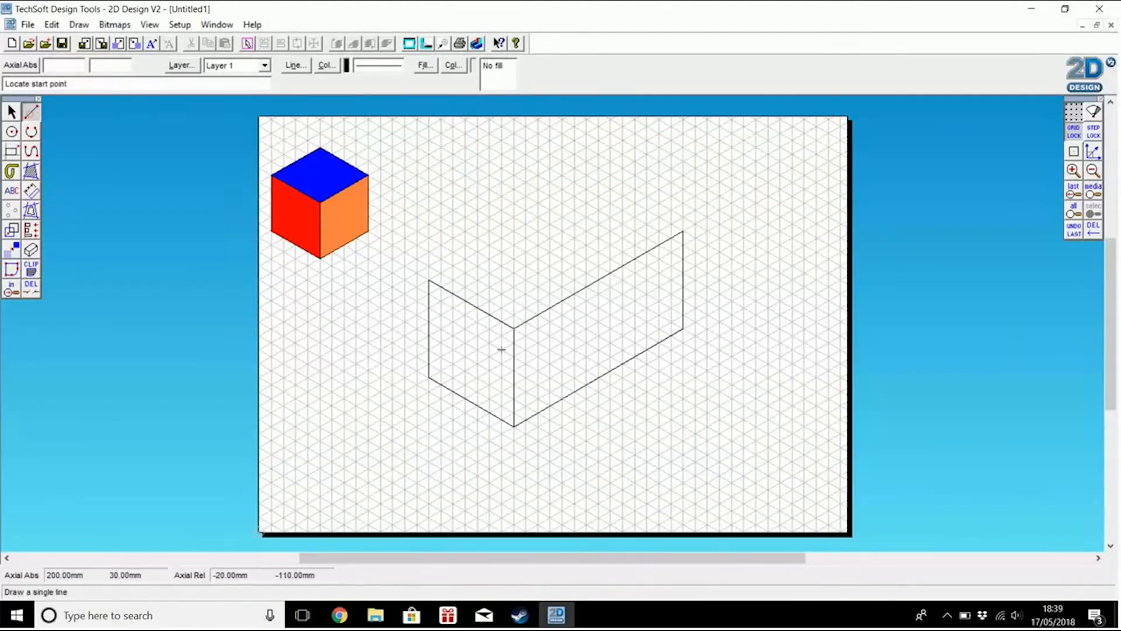
{"action": "left_click", "coordinate": [477, 307]}
{"action": "left_click", "coordinate": [477, 224]}
{"action": "left_click", "coordinate": [514, 328]}
{"action": "left_click", "coordinate": [477, 226]}
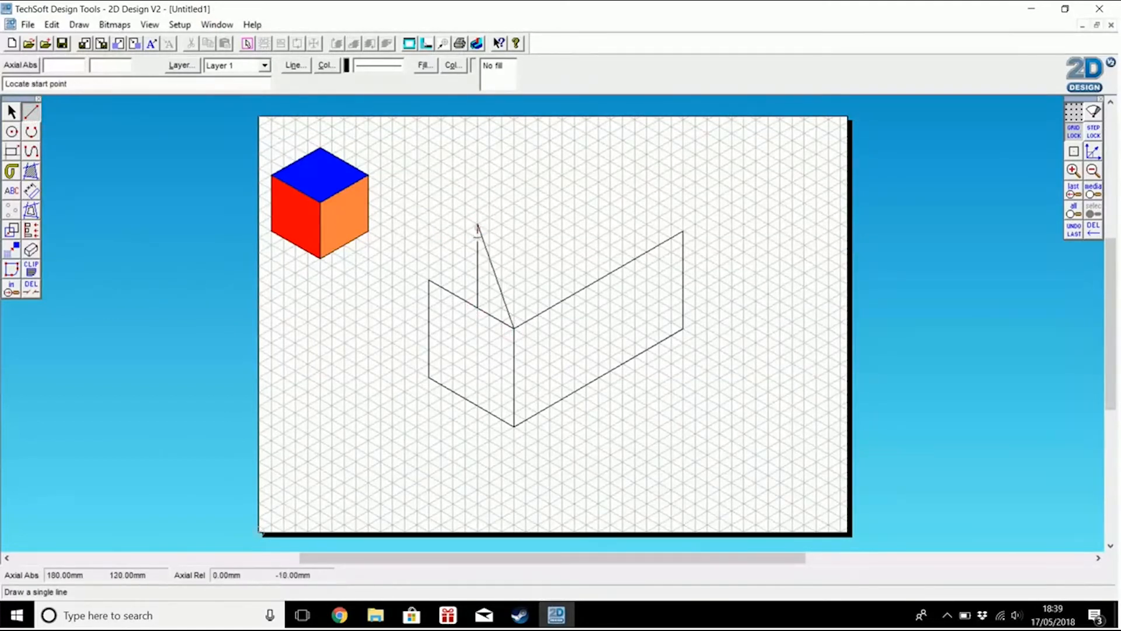
{"action": "left_click", "coordinate": [429, 280]}
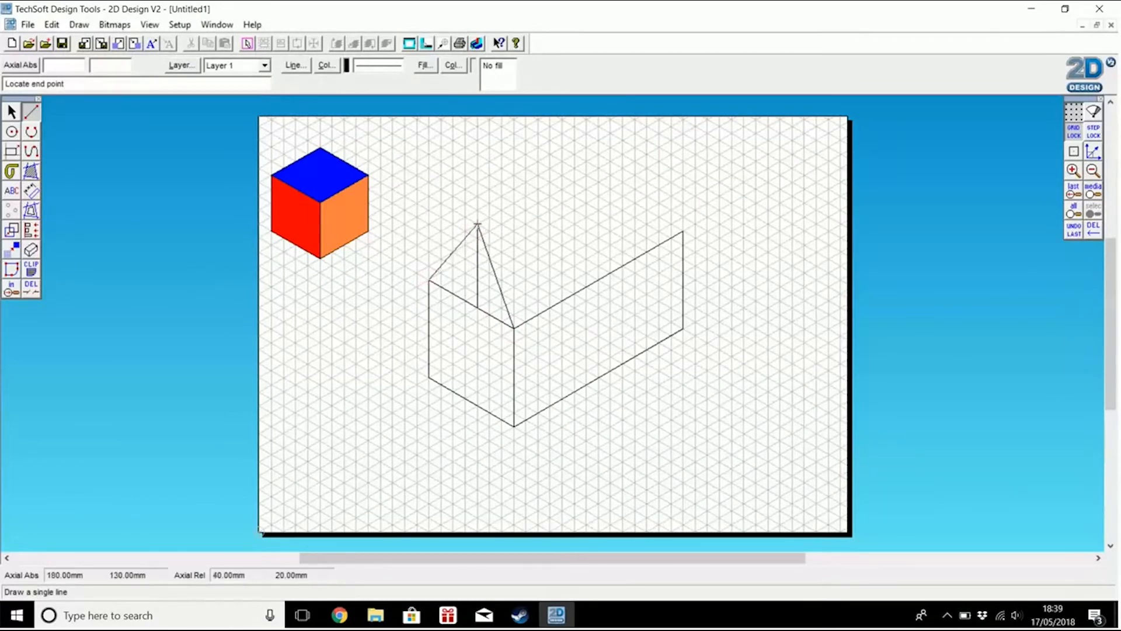
{"action": "left_click", "coordinate": [480, 224]}
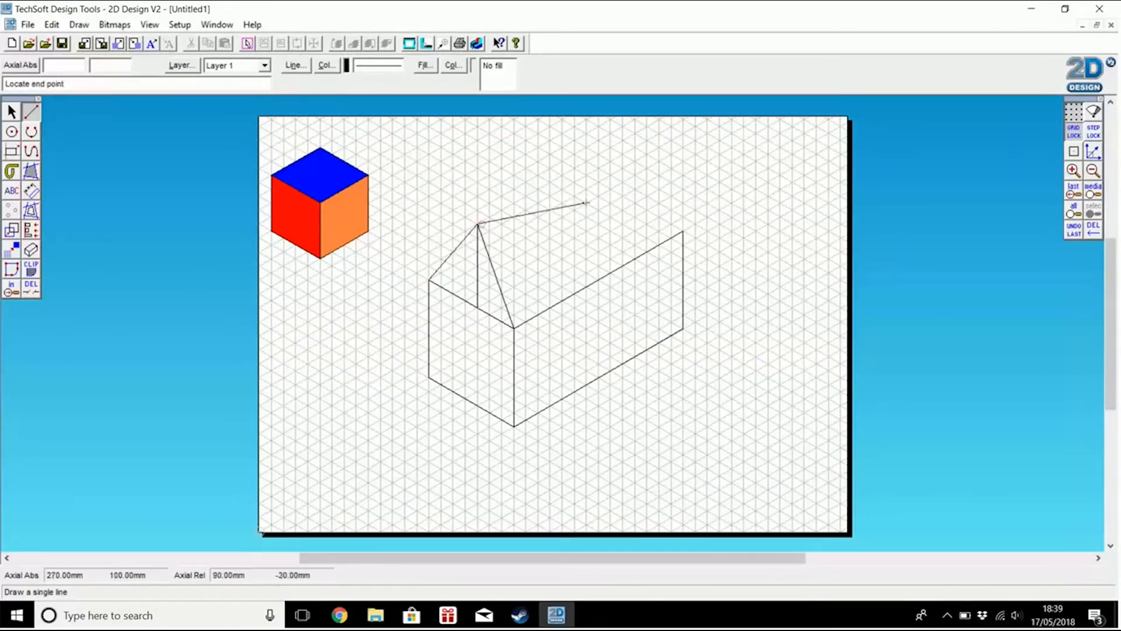
Step: Complete the roof with a ridge line and a far slope to the long wall, and delete the gable's vertical guide line
{"action": "left_click", "coordinate": [620, 143]}
{"action": "left_click", "coordinate": [620, 143]}
{"action": "left_click", "coordinate": [682, 232]}
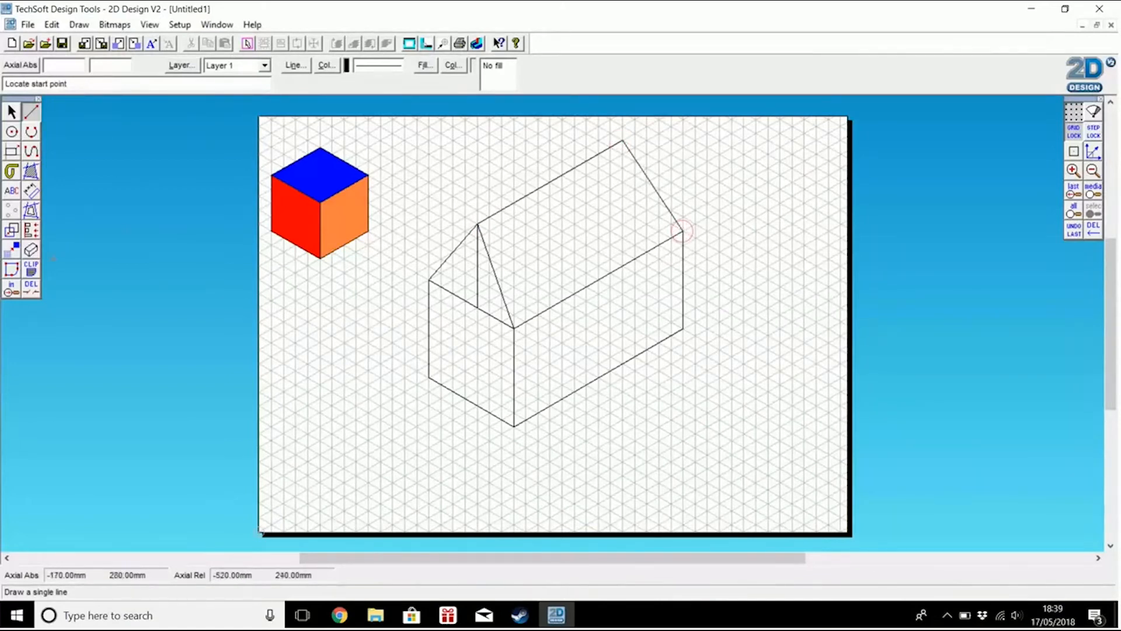
{"action": "left_click", "coordinate": [31, 287]}
{"action": "left_click", "coordinate": [478, 285]}
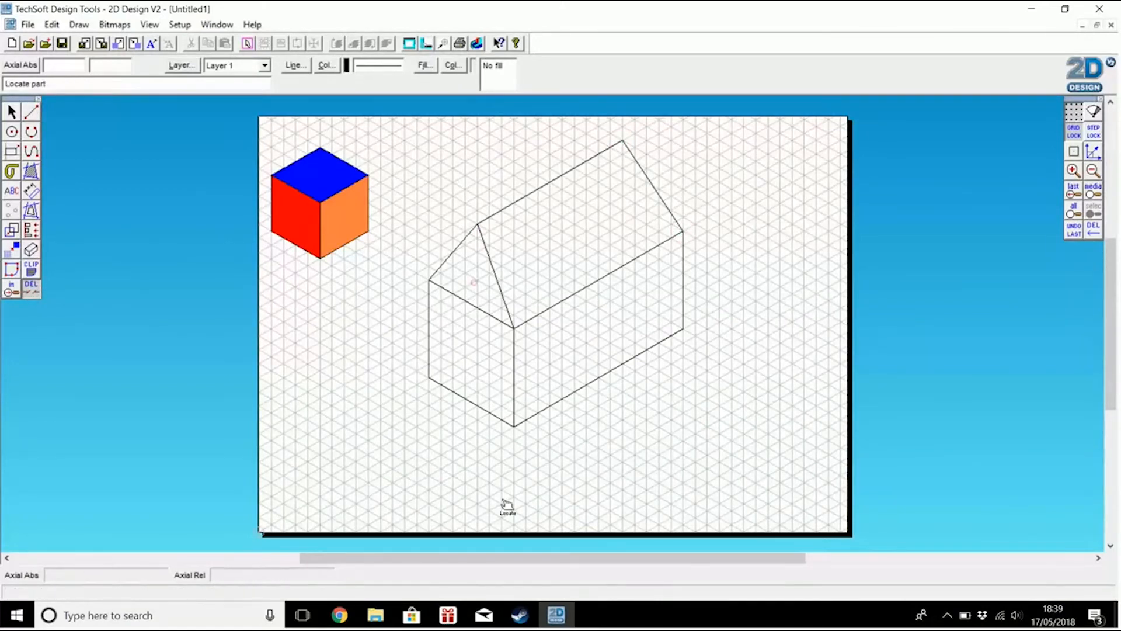
Step: Draw a door about 20 mm wide and 40 mm high, standing on the base of the long wall
{"action": "left_click", "coordinate": [32, 112]}
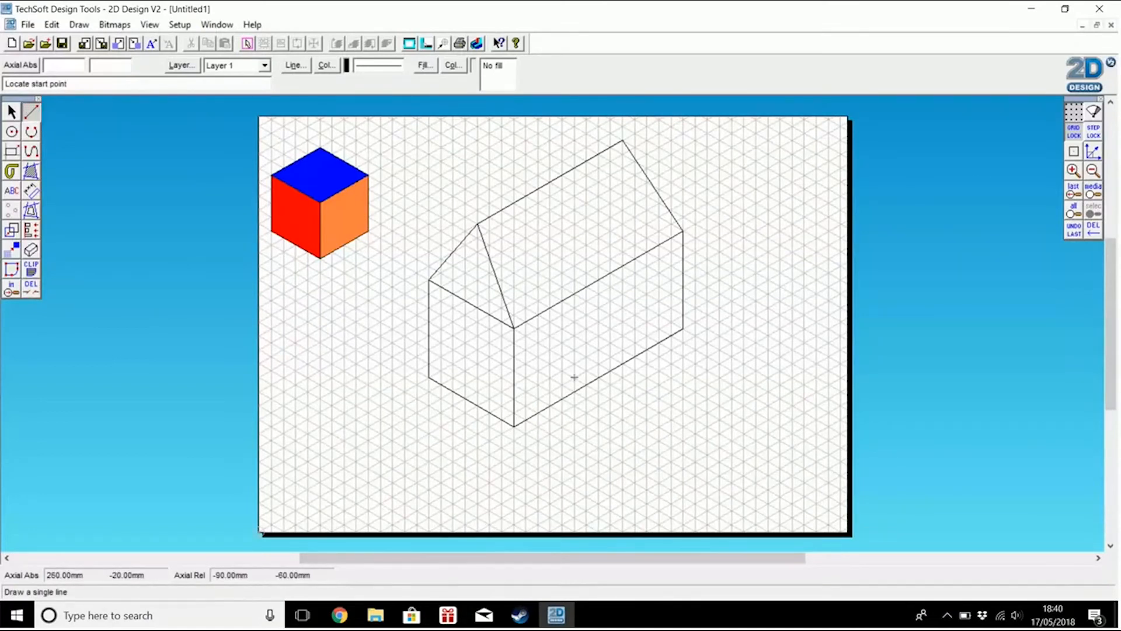
{"action": "left_click", "coordinate": [586, 329]}
{"action": "left_click", "coordinate": [586, 330]}
{"action": "left_click", "coordinate": [611, 315]}
{"action": "left_click", "coordinate": [610, 316]}
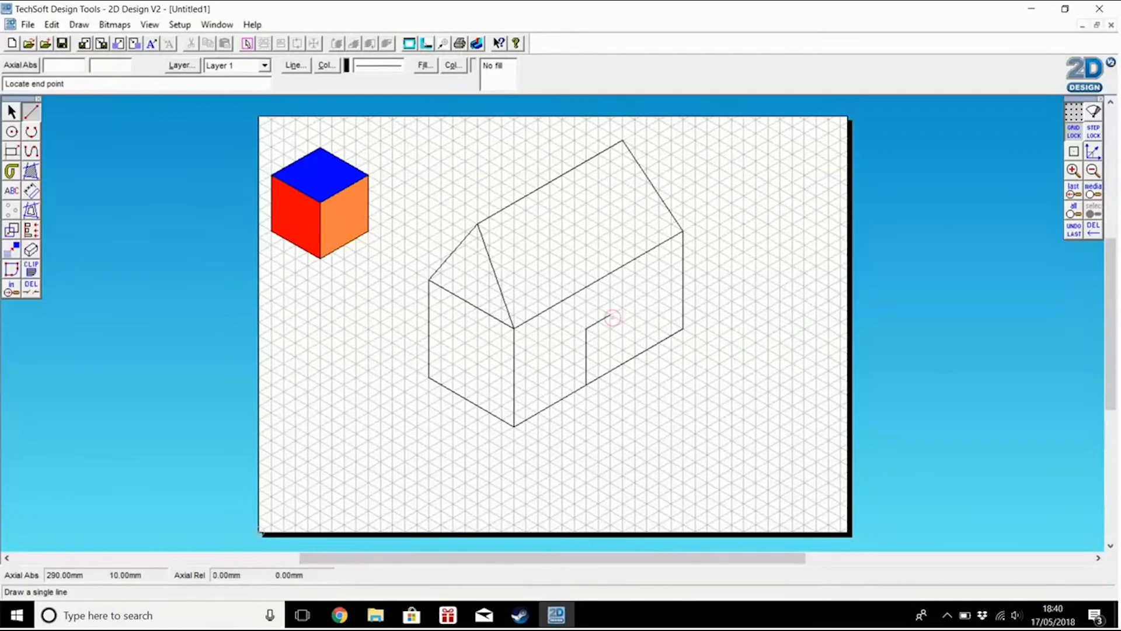
{"action": "left_click", "coordinate": [610, 367]}
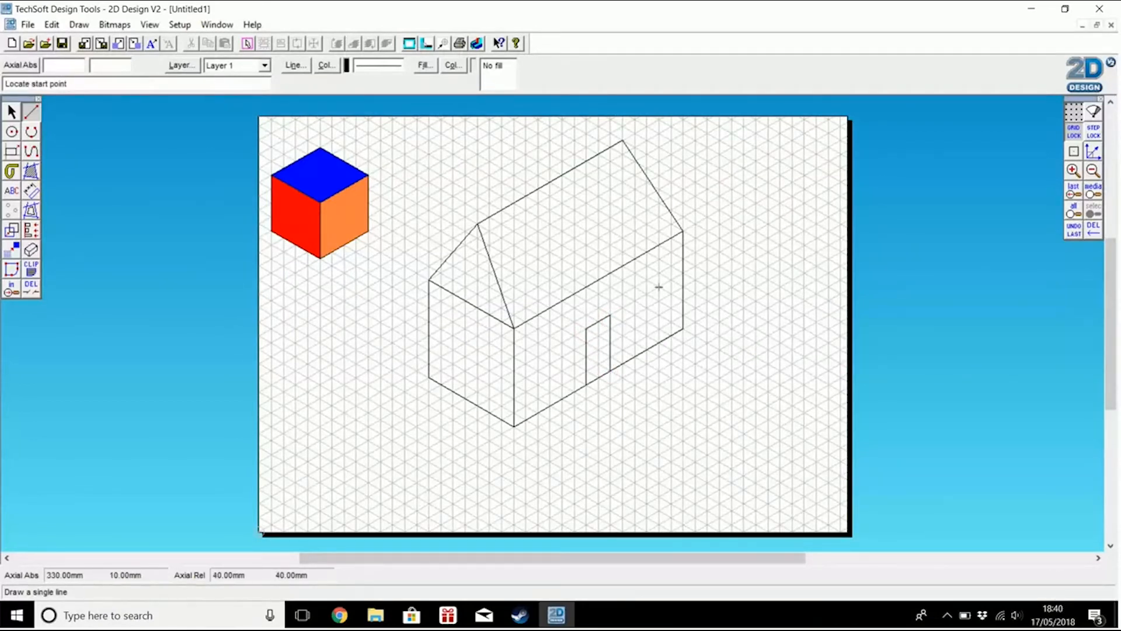
Step: Draw a window about 20 mm wide and 20 mm high on the long wall, between the door and the wall's far corner
{"action": "left_click", "coordinate": [671, 266]}
{"action": "left_click", "coordinate": [647, 279]}
{"action": "left_click", "coordinate": [646, 307]}
{"action": "left_click", "coordinate": [647, 306]}
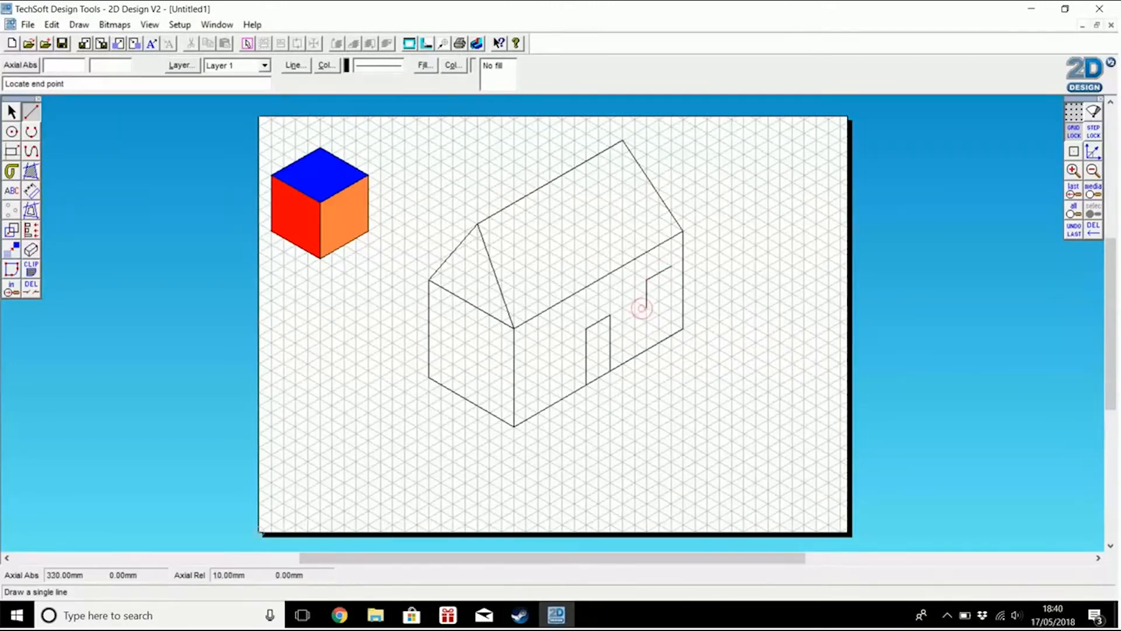
{"action": "left_click", "coordinate": [671, 292]}
{"action": "left_click", "coordinate": [672, 289]}
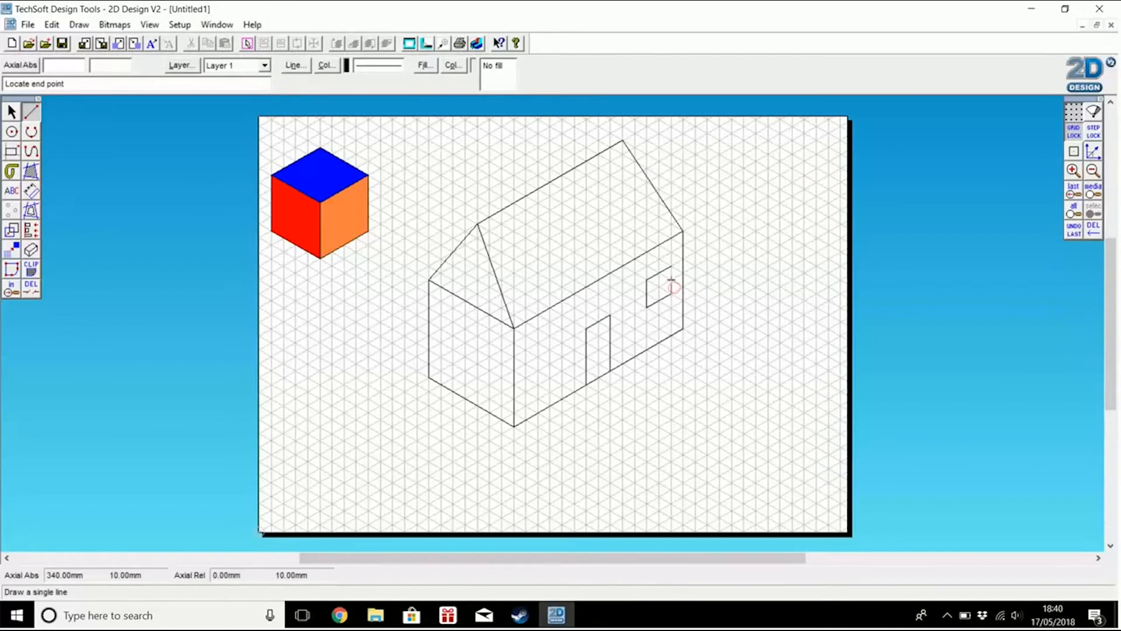
{"action": "left_click", "coordinate": [671, 266]}
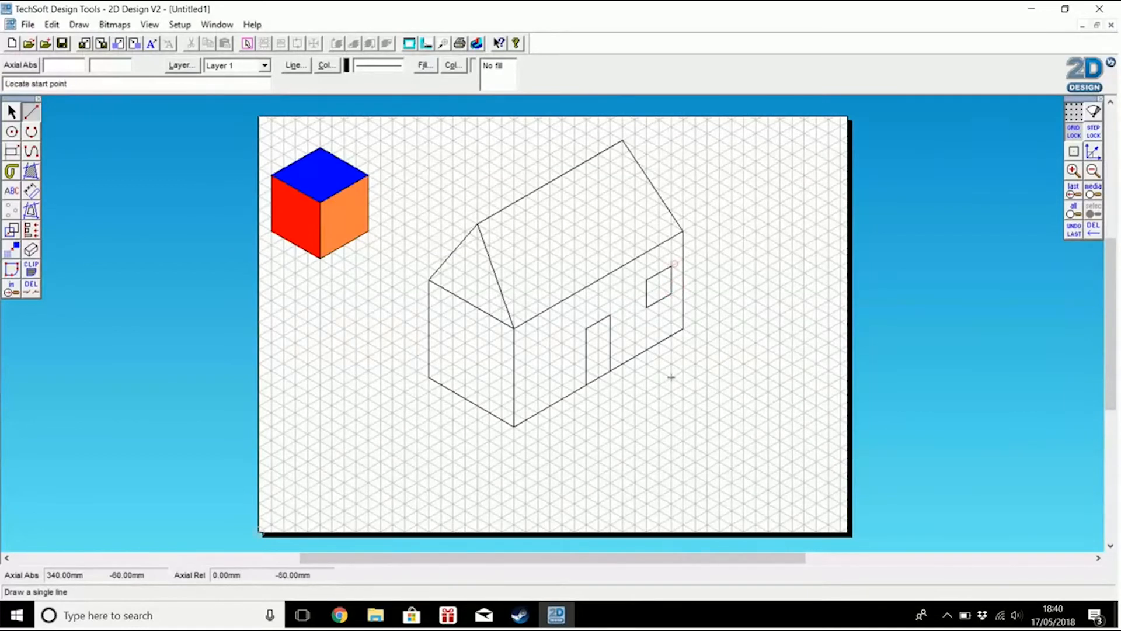
Step: Draw a second window about 20 mm by 20 mm on the long wall, beside the corner with the short wall
{"action": "left_click", "coordinate": [550, 322]}
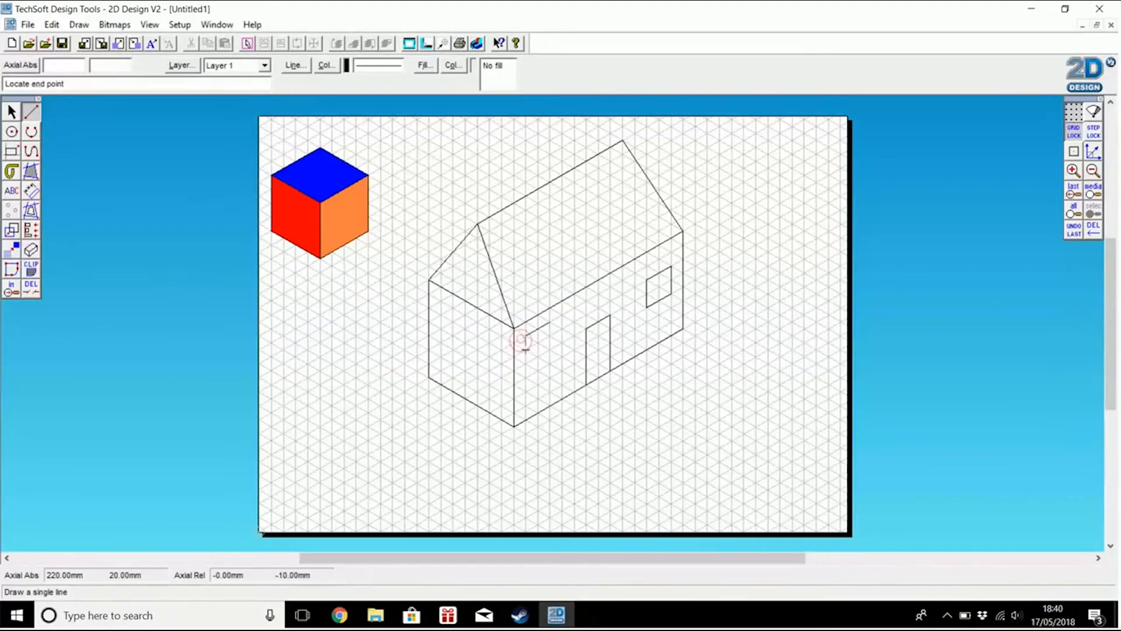
{"action": "left_click", "coordinate": [526, 363]}
{"action": "left_click", "coordinate": [526, 364]}
{"action": "left_click", "coordinate": [549, 349]}
{"action": "left_click", "coordinate": [550, 350]}
{"action": "left_click", "coordinate": [550, 322]}
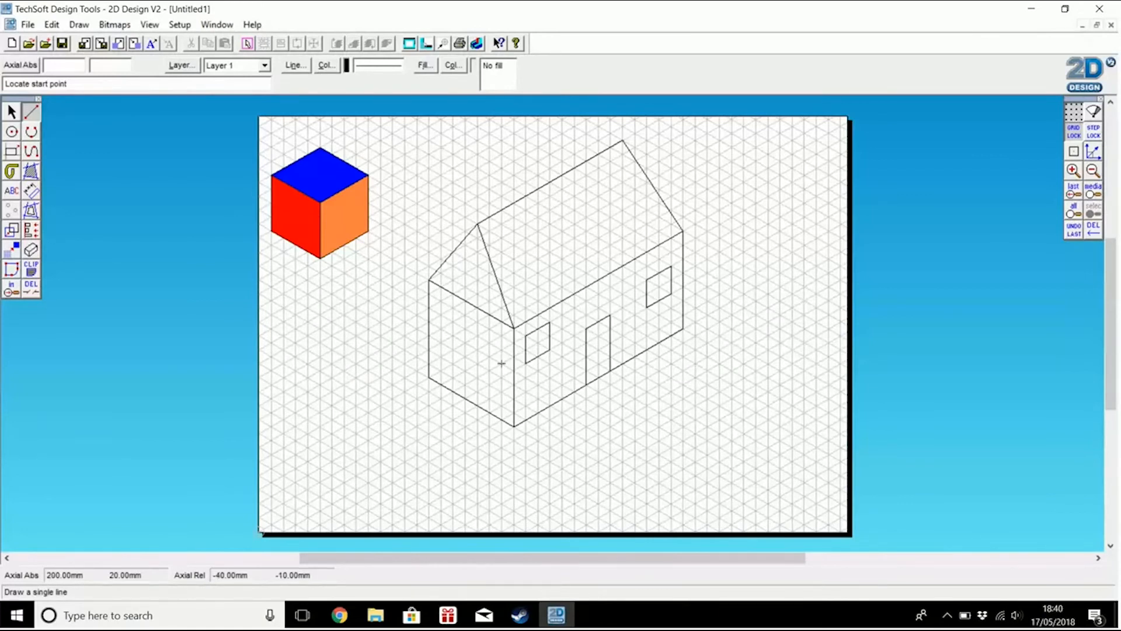
Step: Draw a window about 20 mm by 20 mm on the short wall, near the corner with the long wall
{"action": "left_click", "coordinate": [477, 350]}
{"action": "left_click", "coordinate": [502, 363]}
{"action": "left_click", "coordinate": [501, 337]}
{"action": "left_click", "coordinate": [502, 336]}
{"action": "left_click", "coordinate": [479, 321]}
{"action": "left_click", "coordinate": [479, 322]}
{"action": "left_click", "coordinate": [477, 349]}
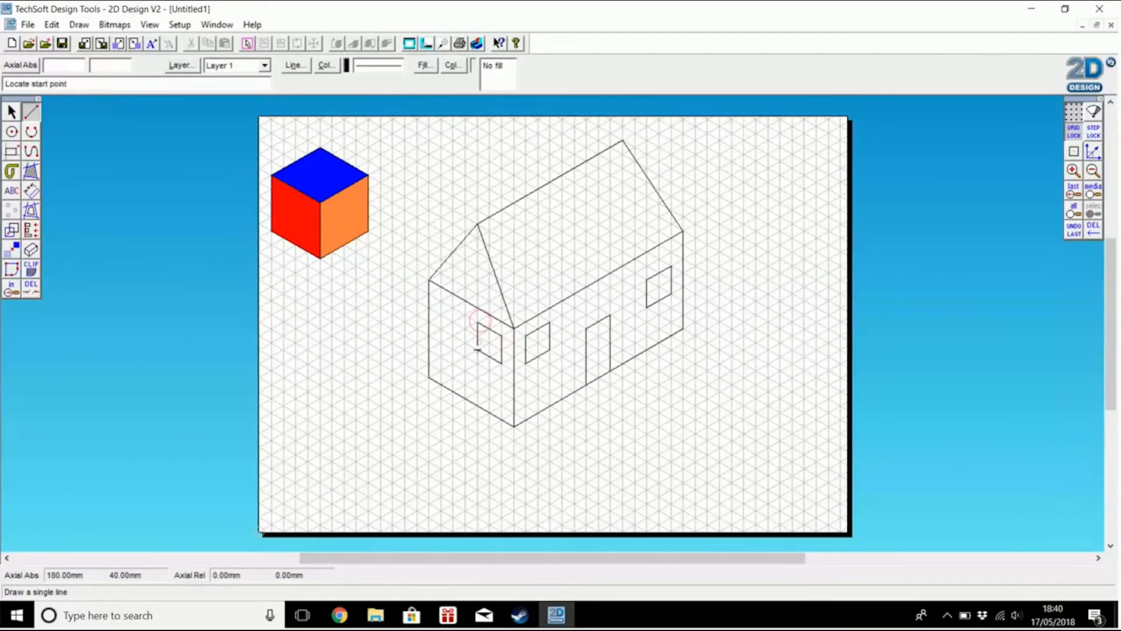
Step: Draw another window about 20 mm by 20 mm near the short wall's outer edge
{"action": "left_click", "coordinate": [462, 341]}
{"action": "left_click", "coordinate": [464, 316]}
{"action": "left_click", "coordinate": [440, 302]}
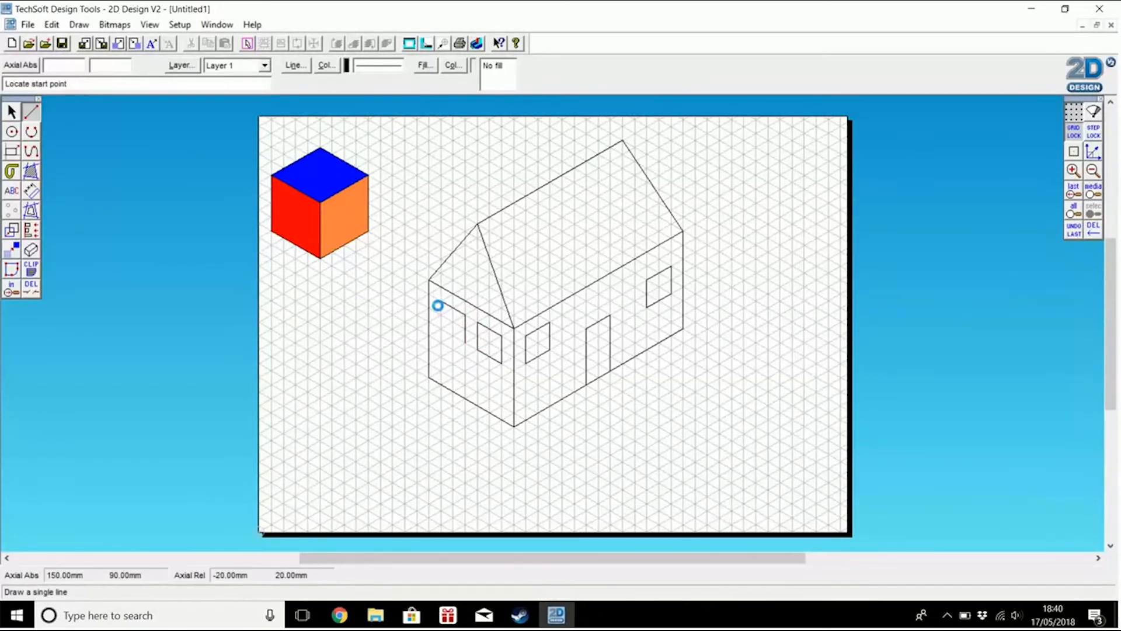
{"action": "left_click", "coordinate": [439, 302]}
{"action": "left_click", "coordinate": [441, 329]}
{"action": "left_click", "coordinate": [465, 342]}
{"action": "left_click", "coordinate": [441, 329]}
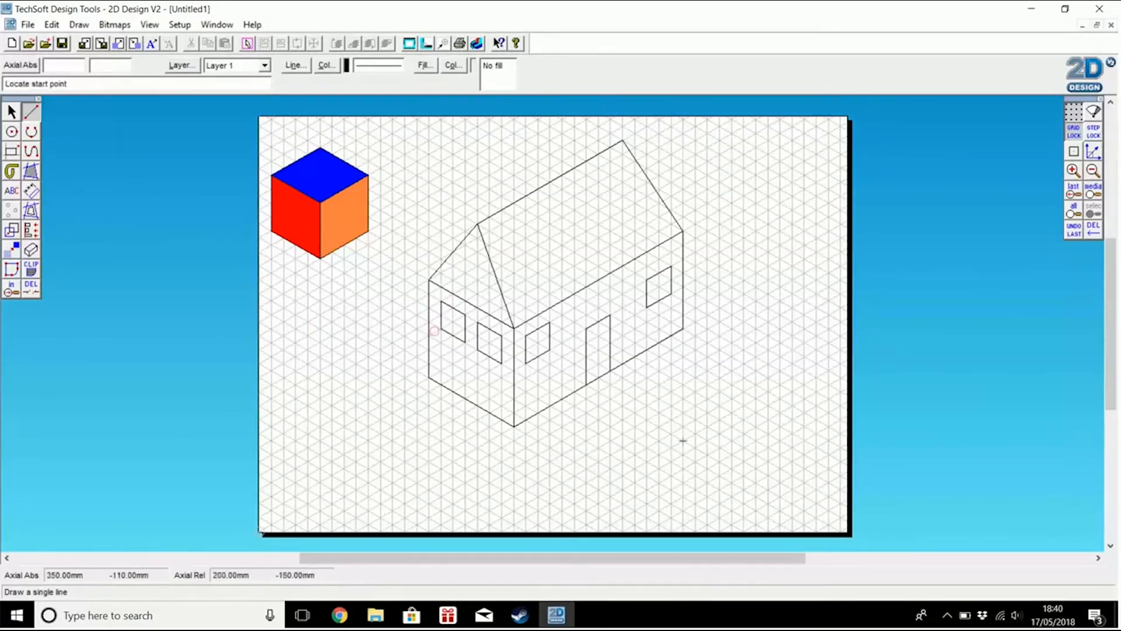
Step: Draw a garden path as two parallel lines about 110 mm long from the bottom corners of the door
{"action": "left_click", "coordinate": [586, 383]}
{"action": "left_click", "coordinate": [723, 463]}
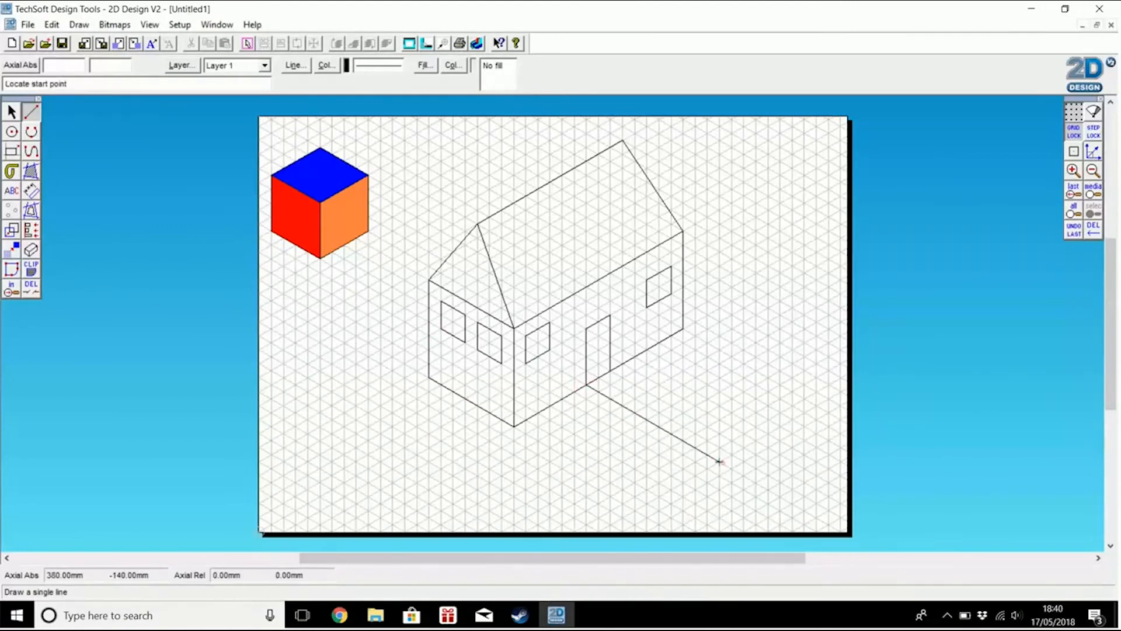
{"action": "left_click", "coordinate": [610, 371]}
{"action": "left_click", "coordinate": [744, 447]}
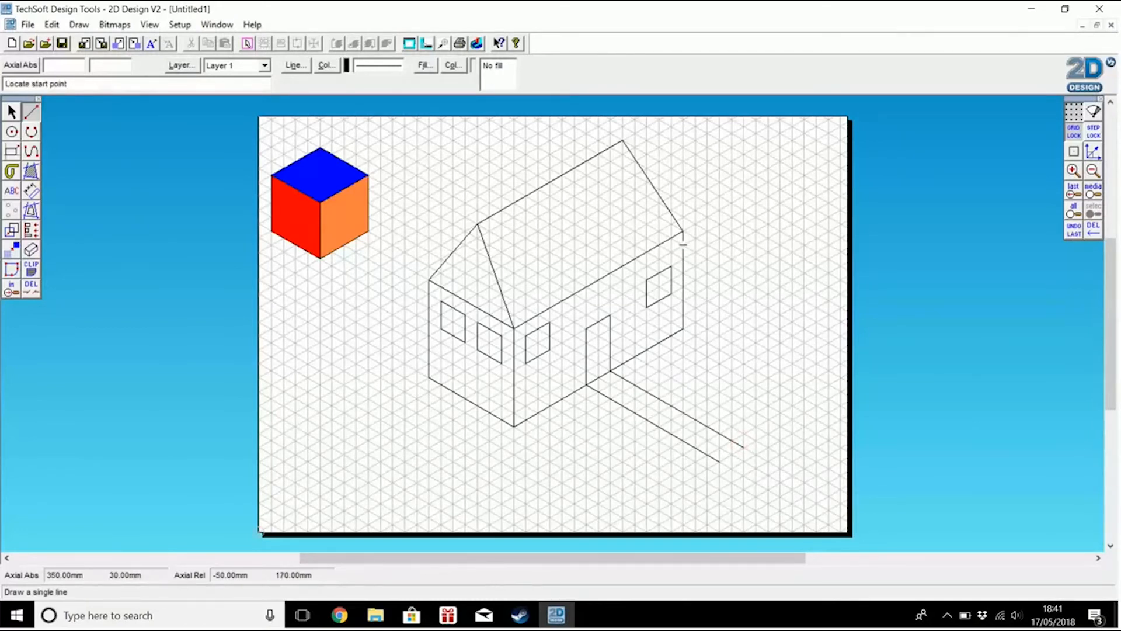
Step: Draw a flat garage roof extending about 80 mm from the long wall's top corner back to the house roof, and trim its overshooting edge
{"action": "left_click", "coordinate": [683, 231]}
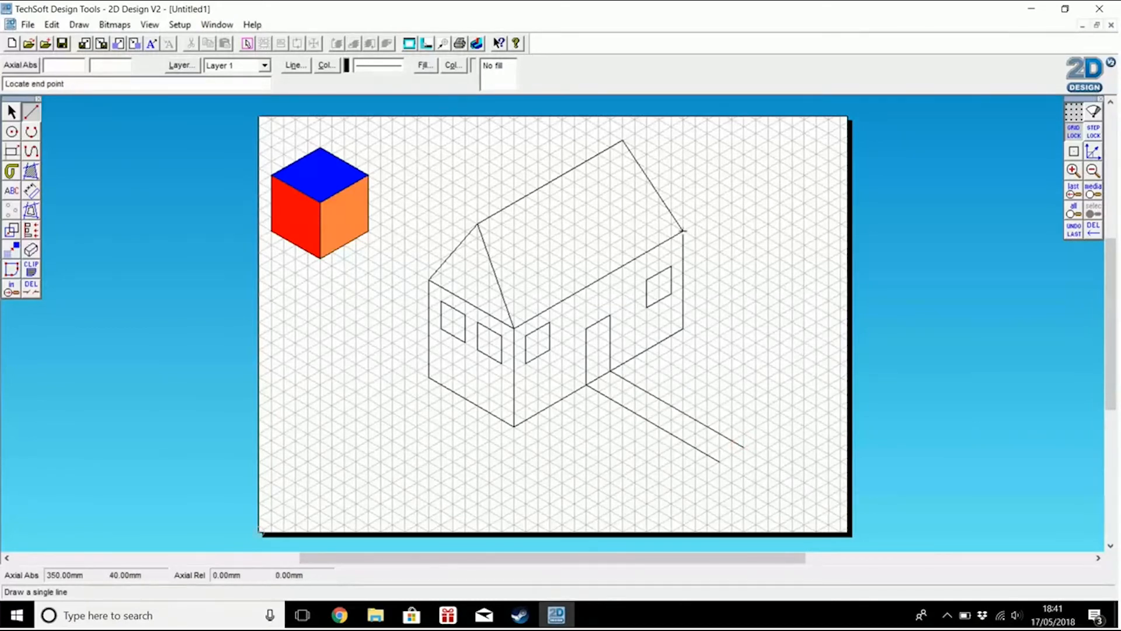
{"action": "left_click", "coordinate": [780, 175]}
{"action": "left_click", "coordinate": [780, 175]}
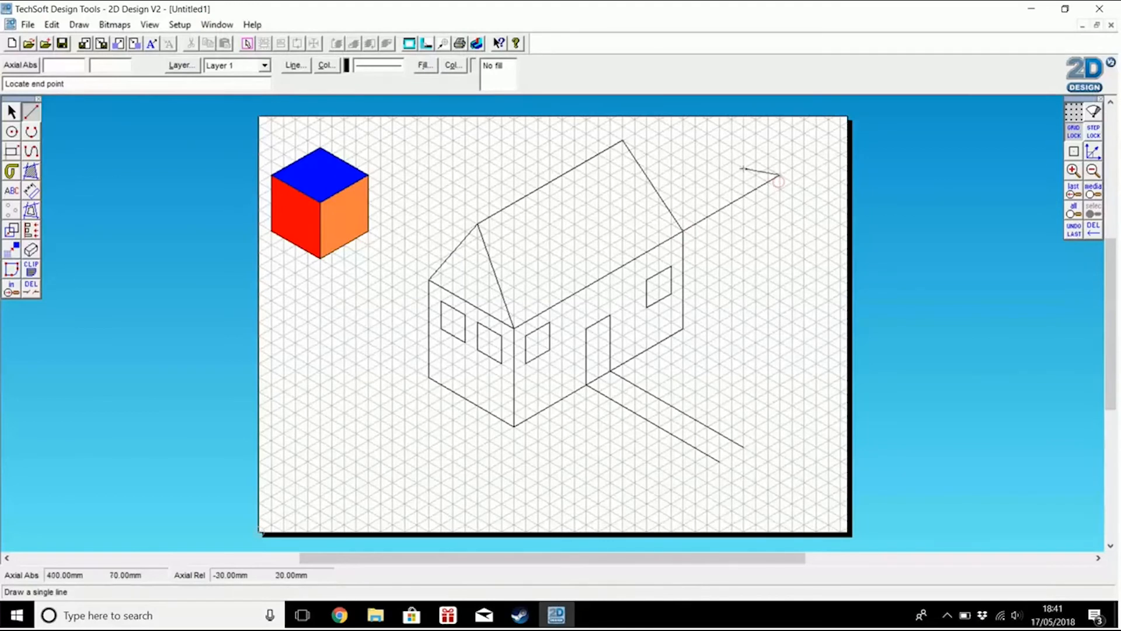
{"action": "left_click", "coordinate": [683, 118]}
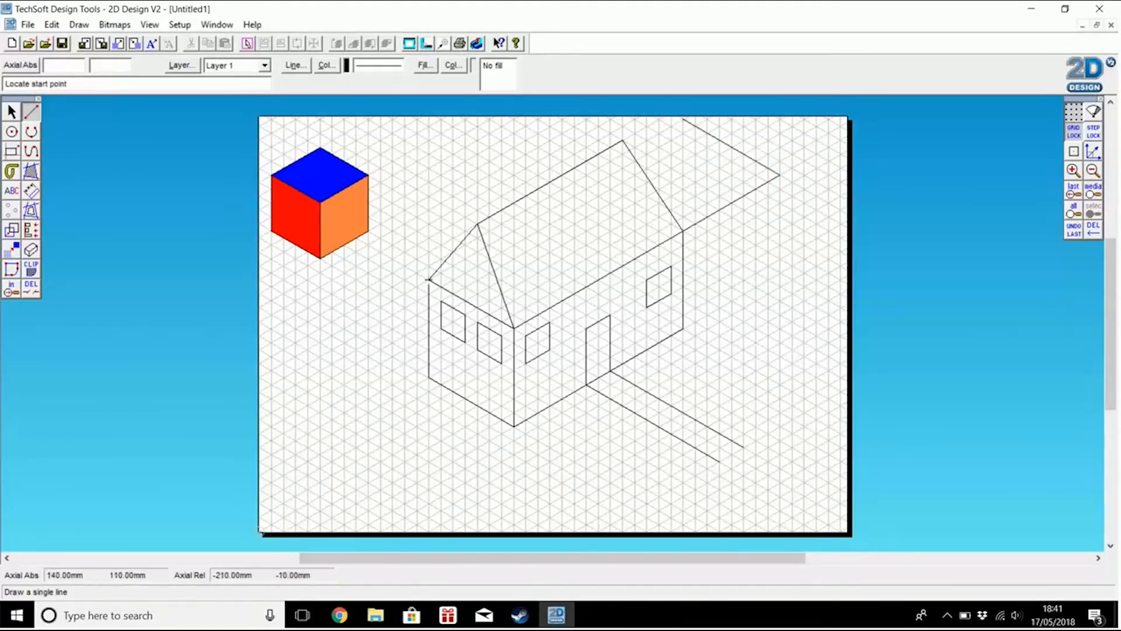
{"action": "left_click", "coordinate": [635, 160]}
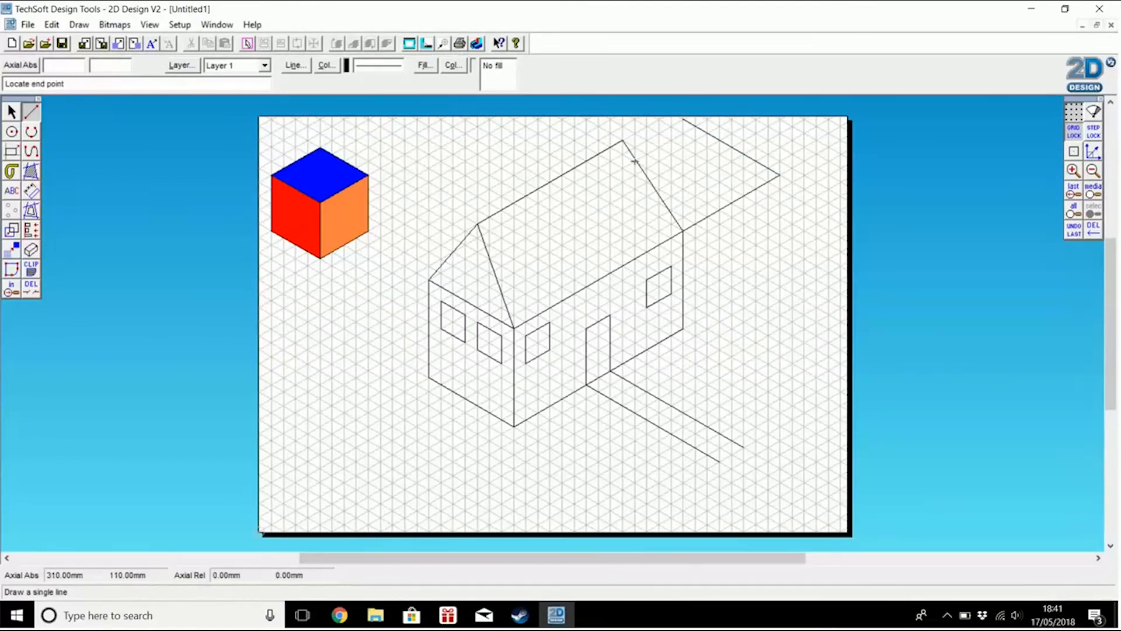
{"action": "left_click", "coordinate": [694, 126]}
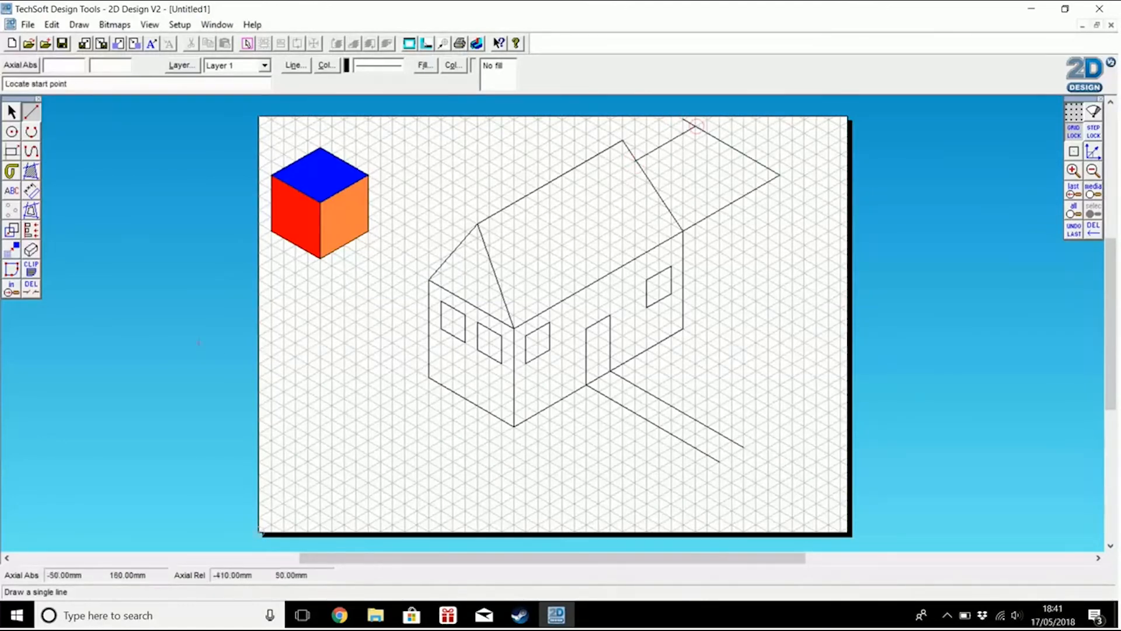
{"action": "left_click", "coordinate": [31, 287]}
{"action": "left_click", "coordinate": [688, 121]}
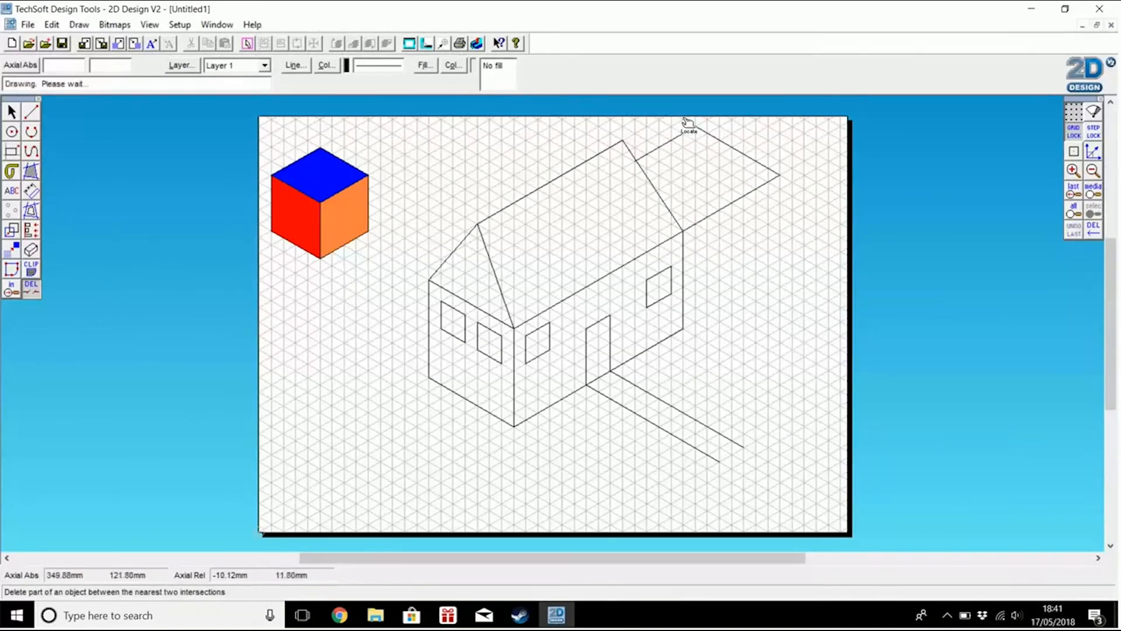
Step: Draw the garage's outer vertical edge and an 80 mm base line from the long wall's corner, and trim the edge below the base
{"action": "left_click", "coordinate": [31, 112]}
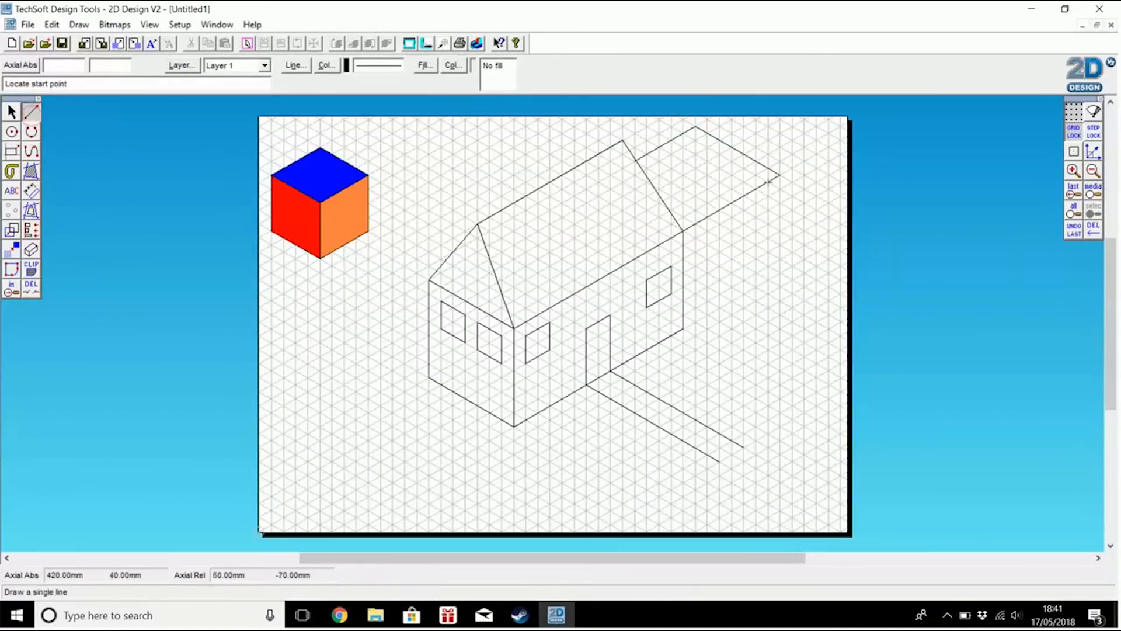
{"action": "left_click", "coordinate": [780, 175]}
{"action": "left_click", "coordinate": [780, 286]}
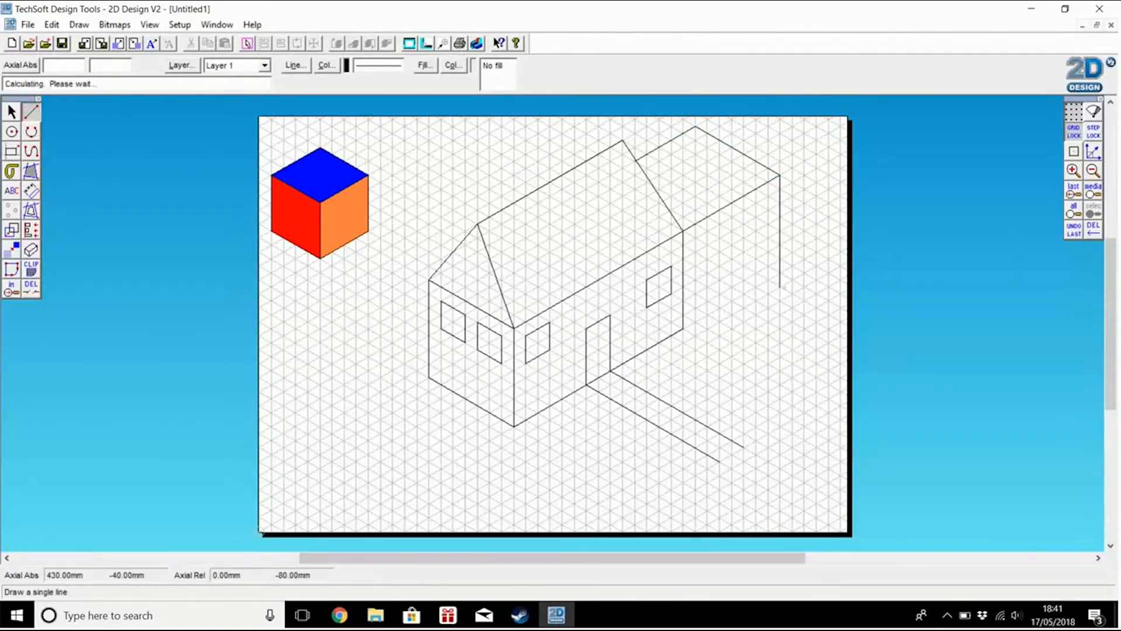
{"action": "left_click", "coordinate": [683, 328]}
{"action": "left_click", "coordinate": [780, 276]}
{"action": "left_click", "coordinate": [31, 287]}
{"action": "left_click", "coordinate": [781, 286]}
Step: Draw a garage door about 60 mm wide and 60 mm high, standing on the garage's base line
{"action": "left_click", "coordinate": [31, 111]}
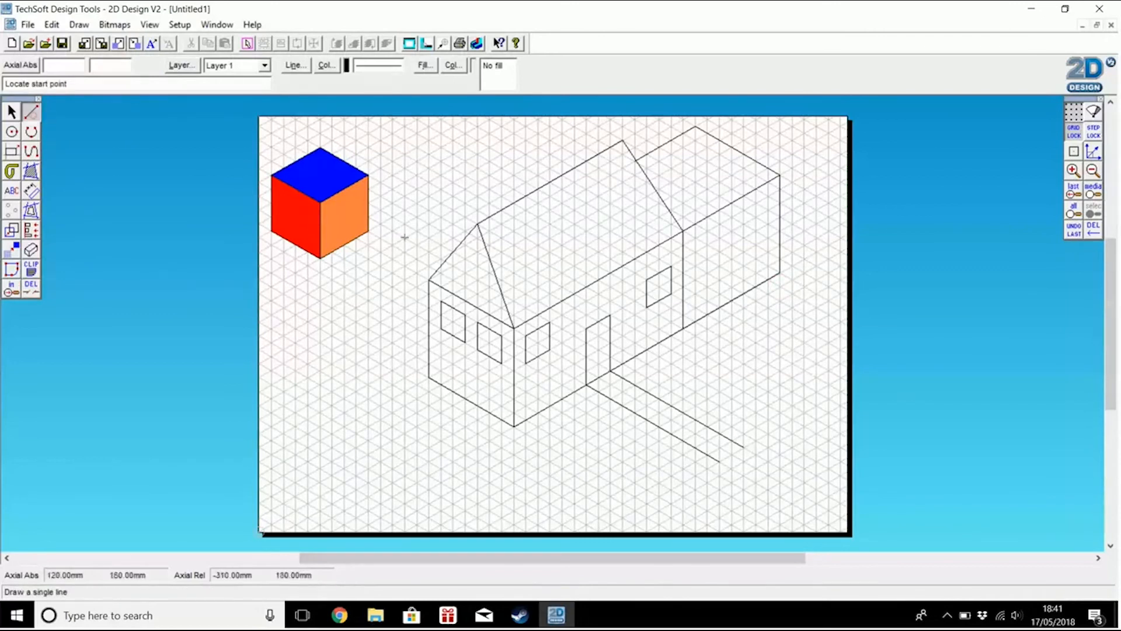
{"action": "left_click", "coordinate": [695, 322]}
{"action": "left_click", "coordinate": [695, 236]}
{"action": "left_click", "coordinate": [695, 237]}
{"action": "left_click", "coordinate": [767, 197]}
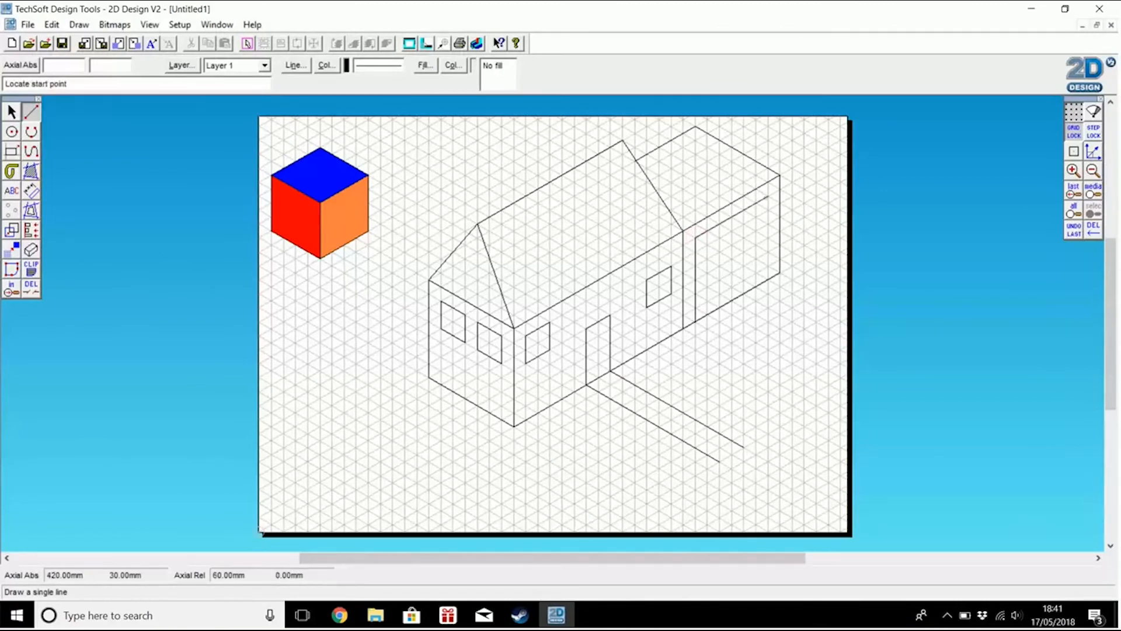
{"action": "left_click", "coordinate": [767, 197]}
{"action": "left_click", "coordinate": [767, 276]}
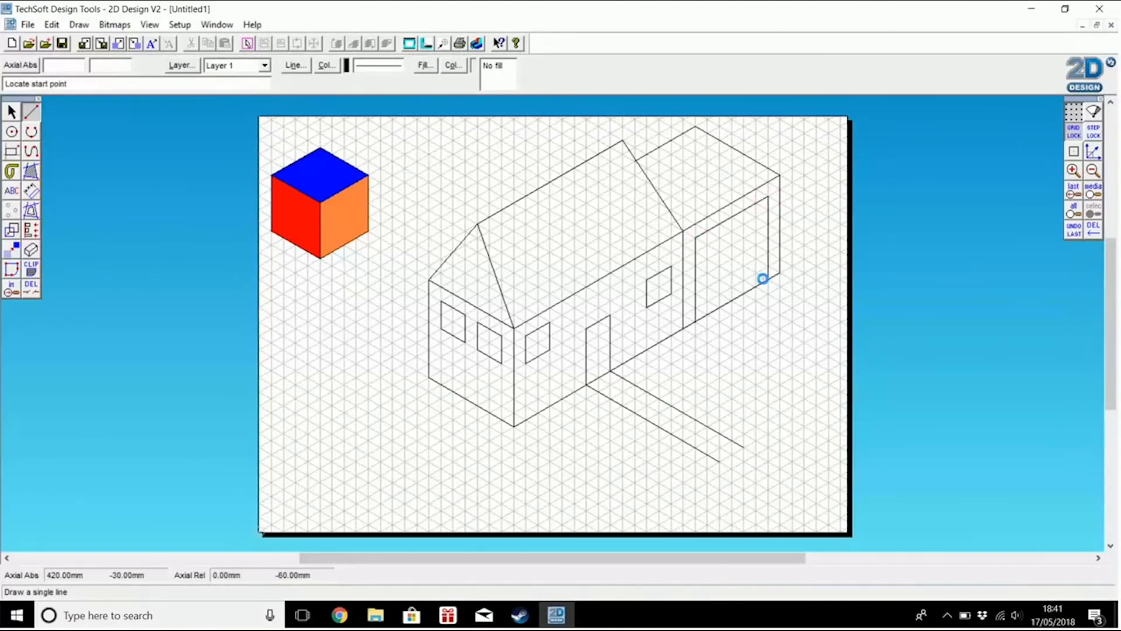
Step: Divide the garage door with four parallel panel lines about 10 mm apart, the first about 20 mm below its top
{"action": "left_click", "coordinate": [768, 226]}
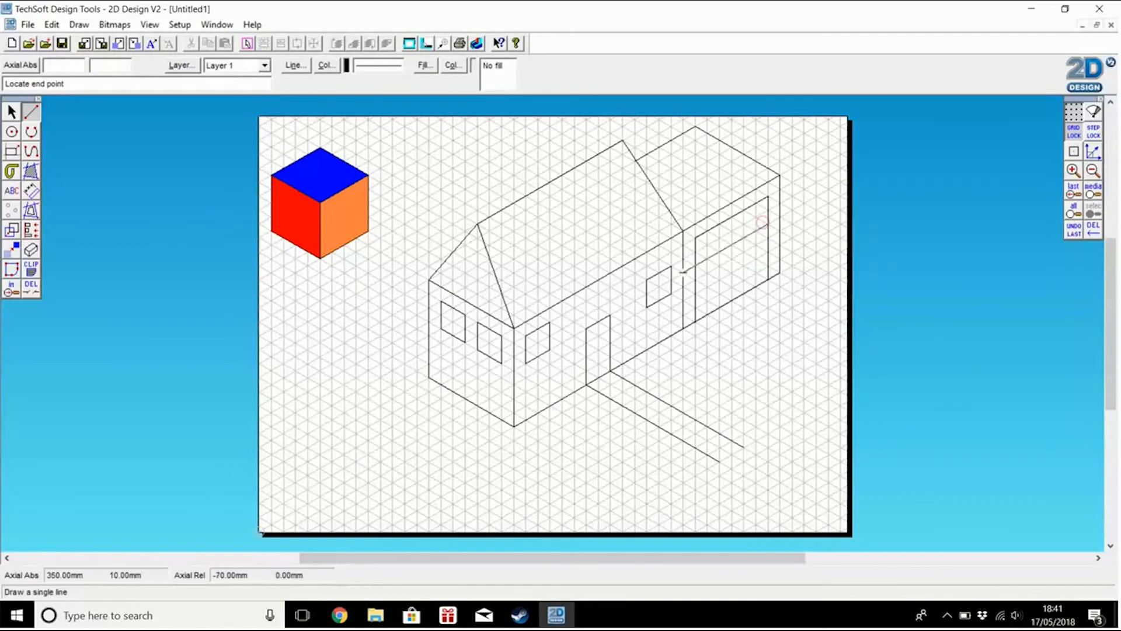
{"action": "left_click", "coordinate": [695, 265]}
{"action": "left_click", "coordinate": [768, 240]}
{"action": "left_click", "coordinate": [695, 279]}
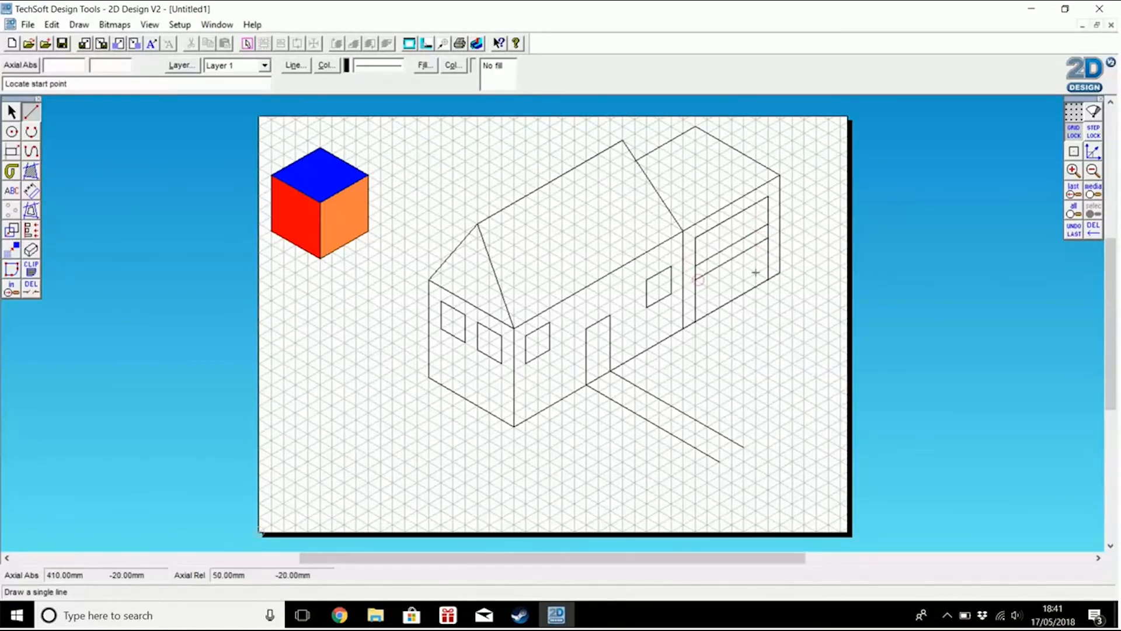
{"action": "left_click", "coordinate": [768, 254]}
{"action": "left_click", "coordinate": [696, 294]}
{"action": "left_click", "coordinate": [768, 267]}
{"action": "left_click", "coordinate": [696, 307]}
Step: Draw the driveway with a line about 110 mm long and one about 60 mm long from the garage door's bottom corners
{"action": "left_click", "coordinate": [695, 322]}
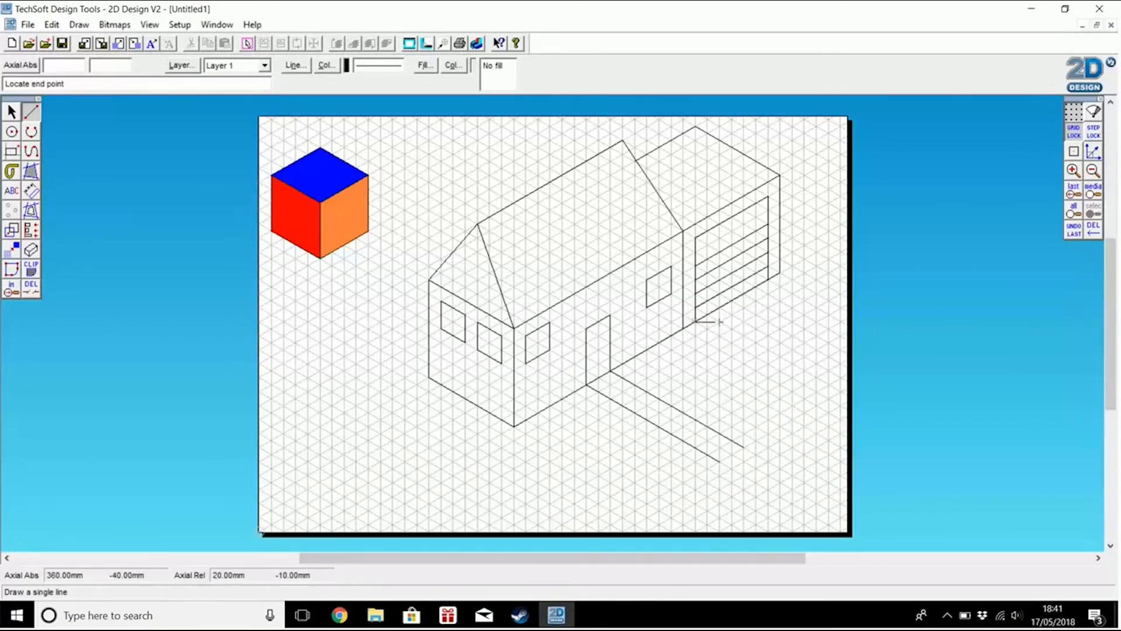
{"action": "left_click", "coordinate": [828, 401]}
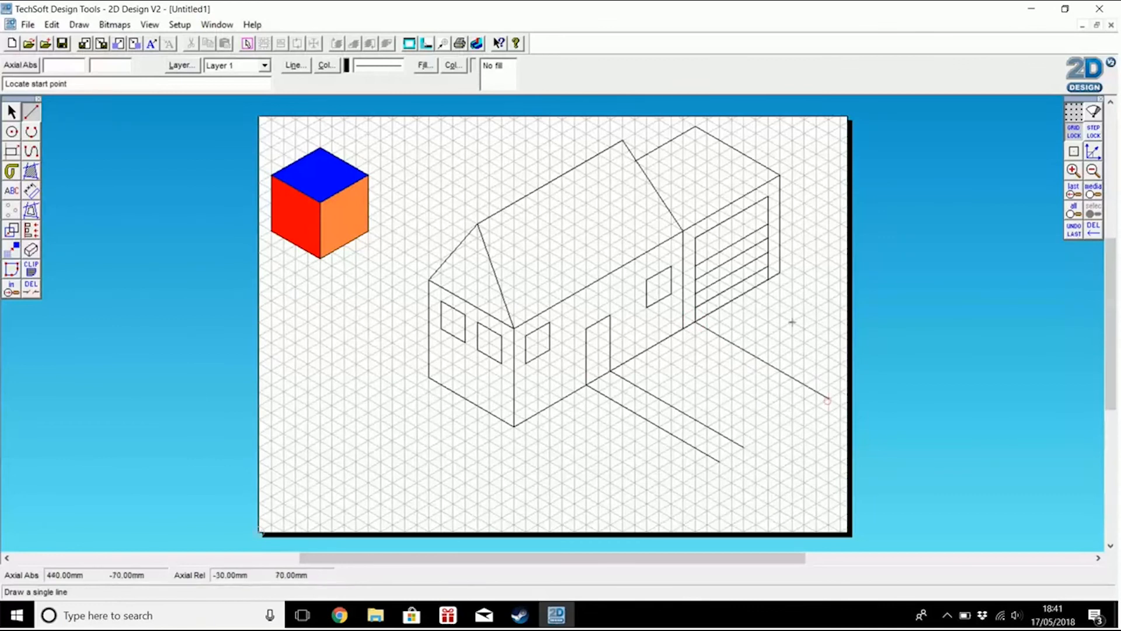
{"action": "left_click", "coordinate": [768, 281]}
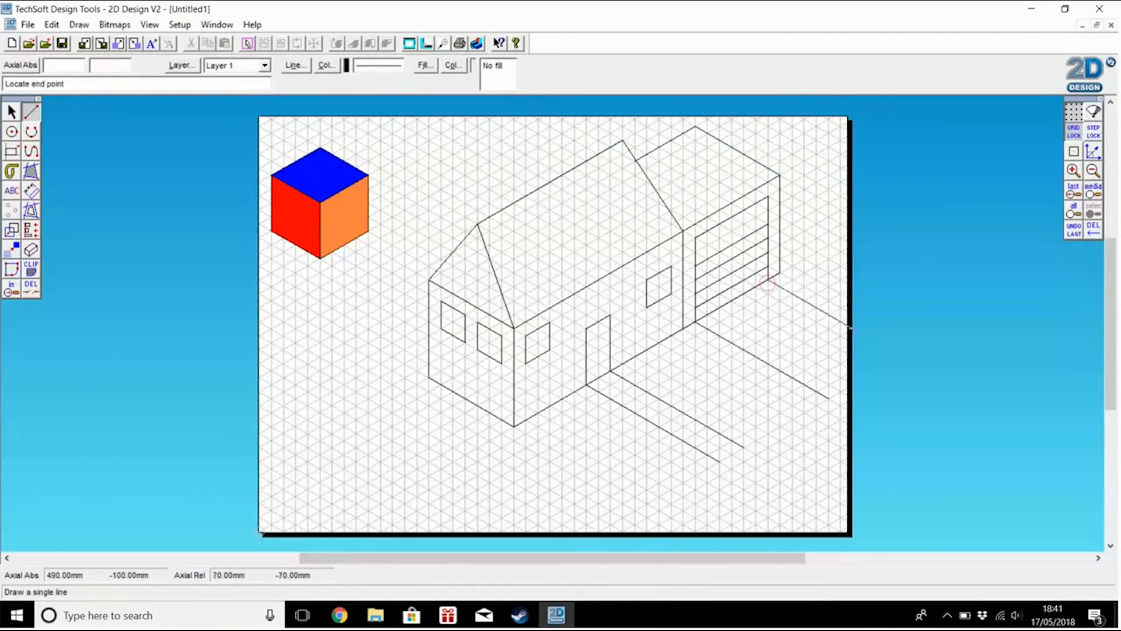
{"action": "left_click", "coordinate": [839, 321]}
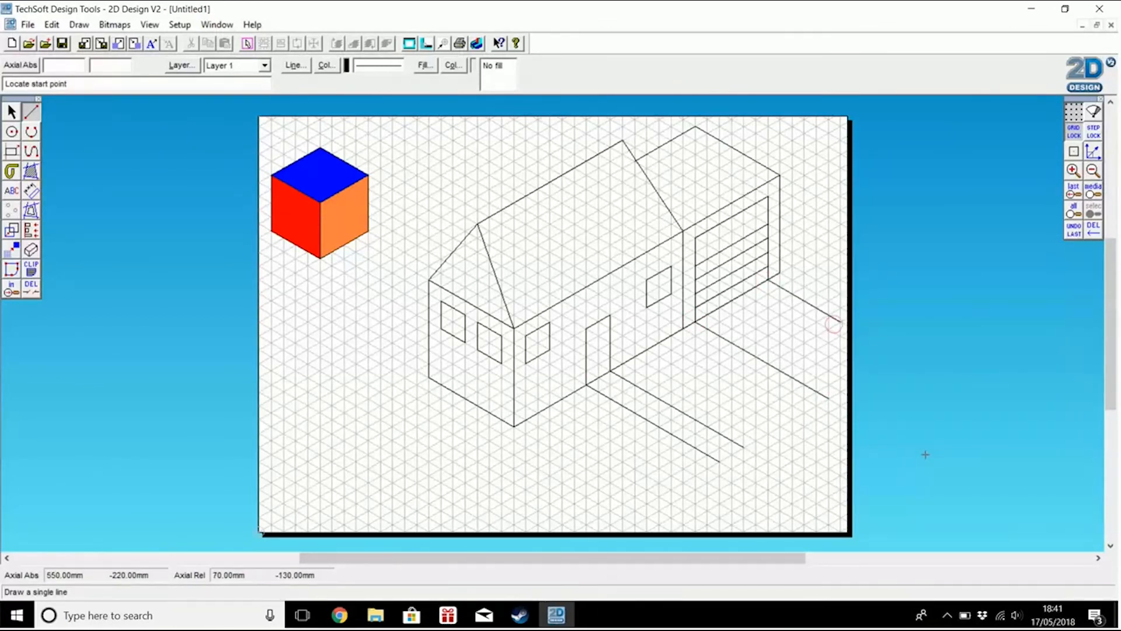